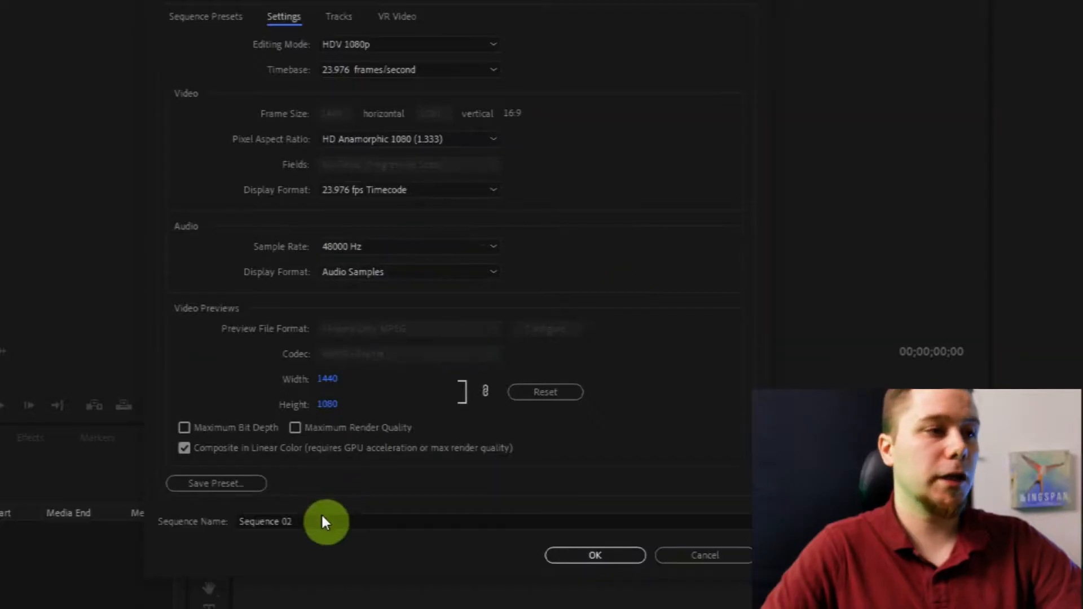
Name the new sequence Wingspan and create it with the HDV 1080p settings at 23.976 frames per second
drag(322, 515, 229, 519)
key(BackSpace)
text(Wingspan)
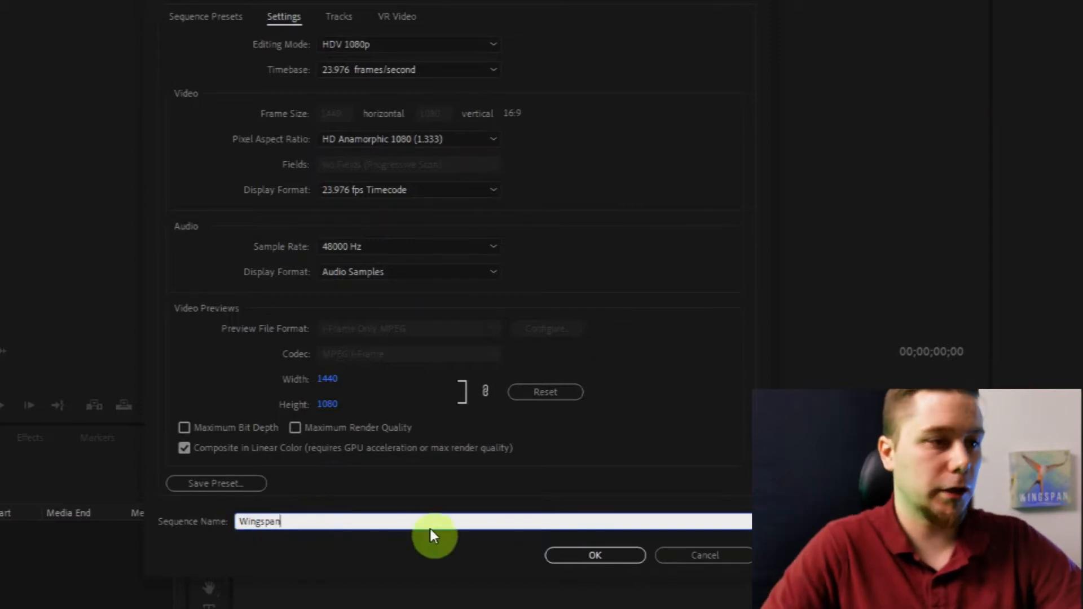
click(594, 555)
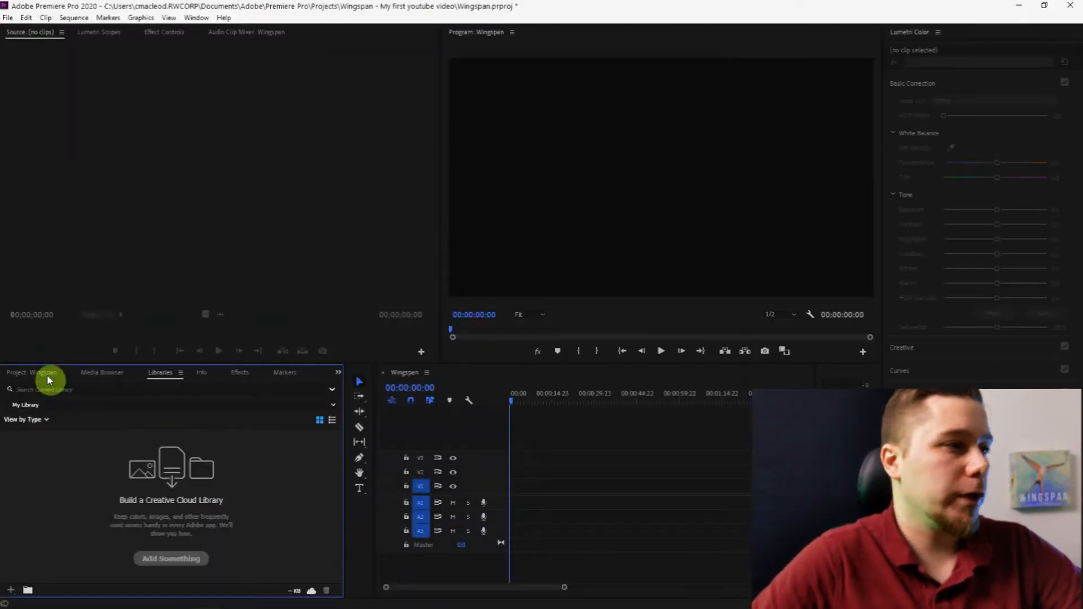
Import the video clips Open_Player_Board.mp4 and Box_break.MP4 into the Wingspan project
click(47, 375)
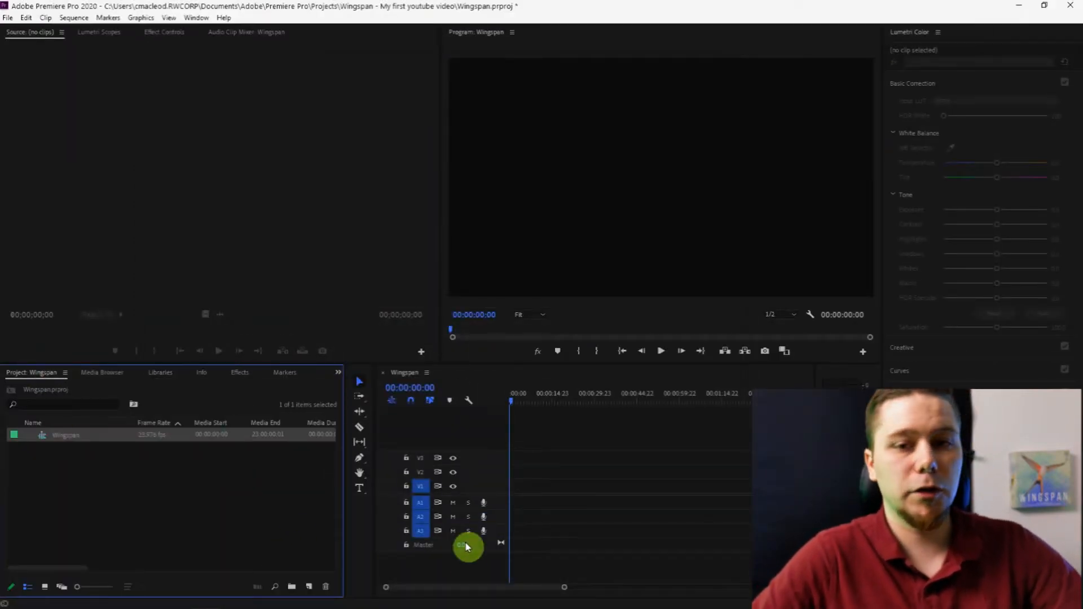
key(ctrl+i)
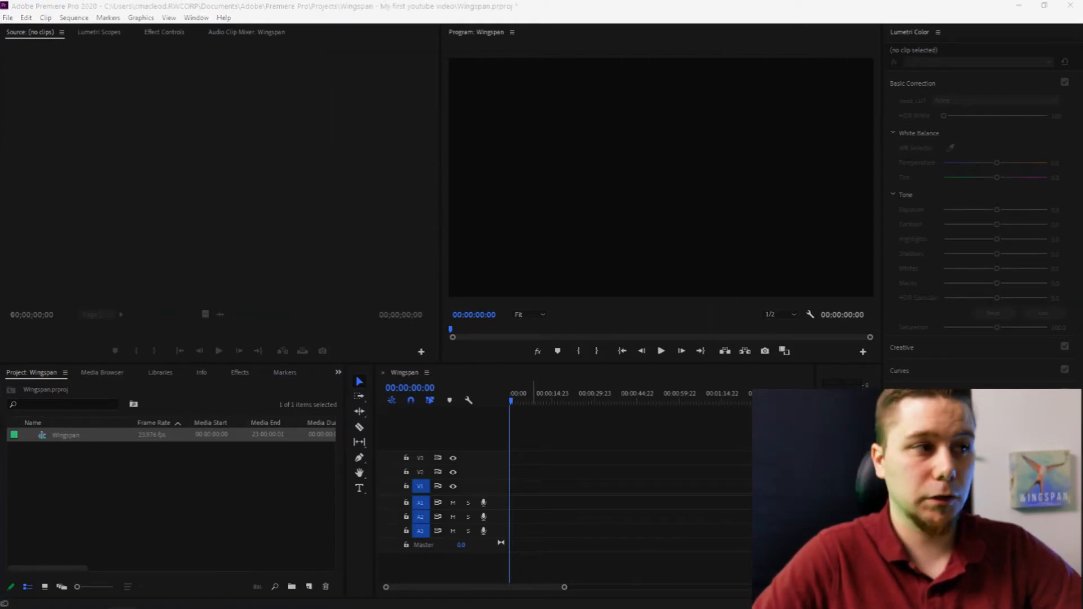
drag(738, 494, 189, 505)
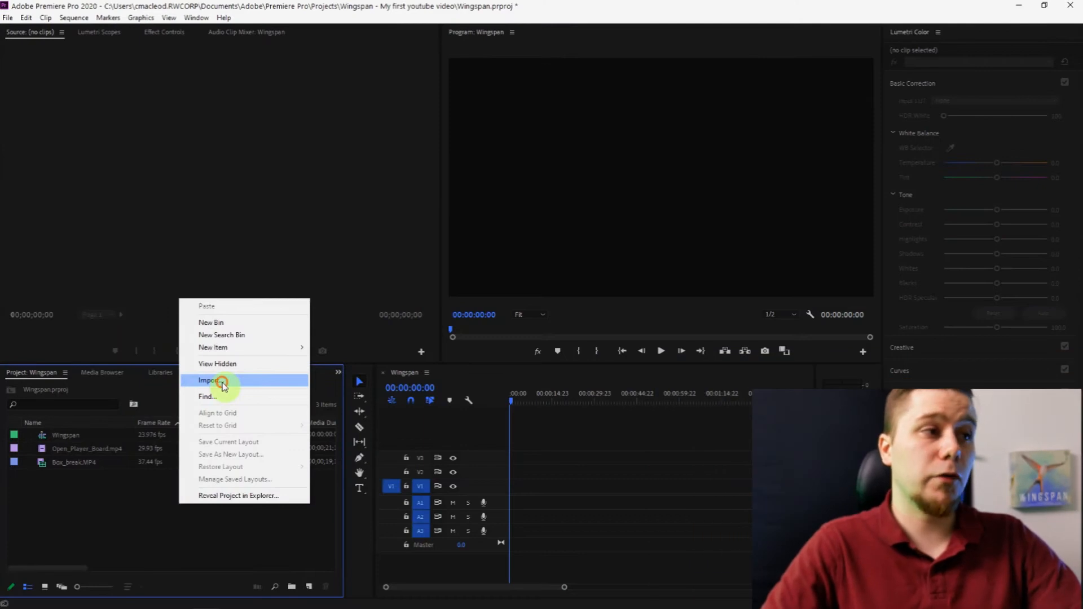
Import the PNG files as an image sequence beginning with PXL_20201023__Image_001.png from the PNGS folder
click(224, 386)
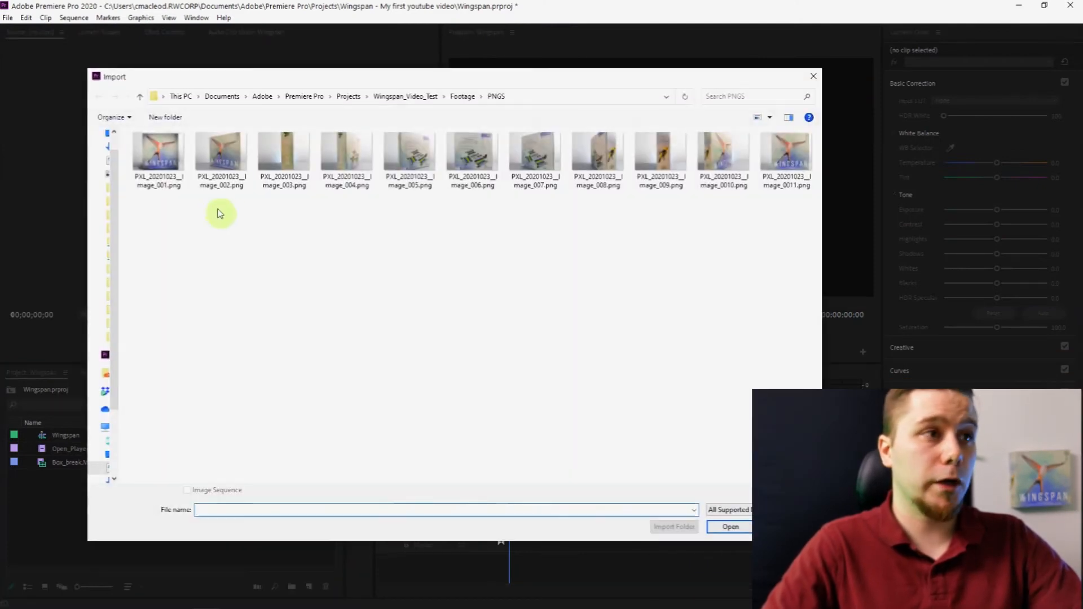
click(172, 175)
click(203, 490)
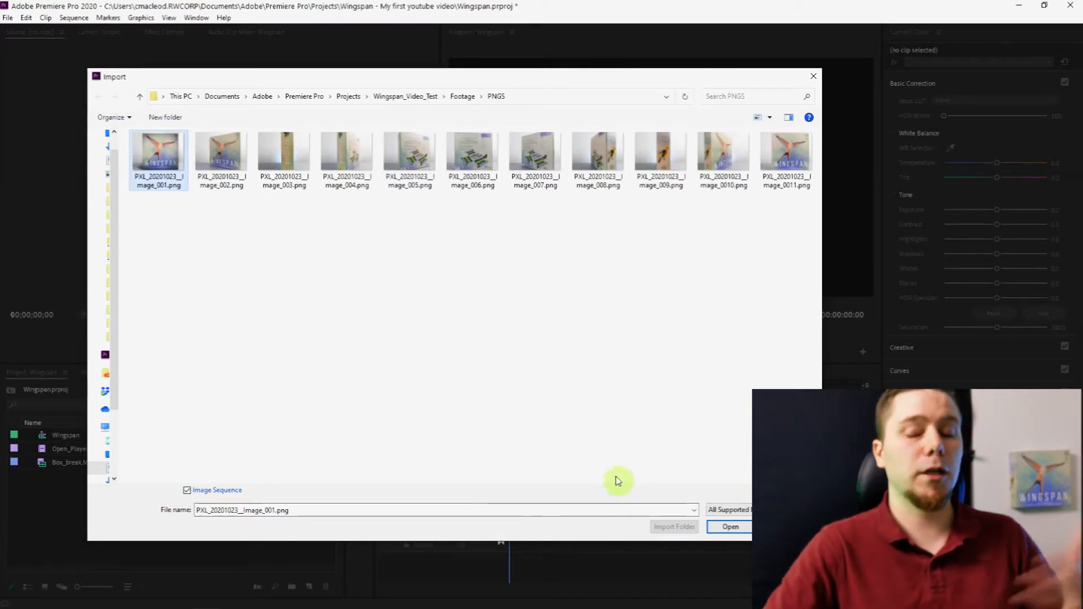
click(731, 527)
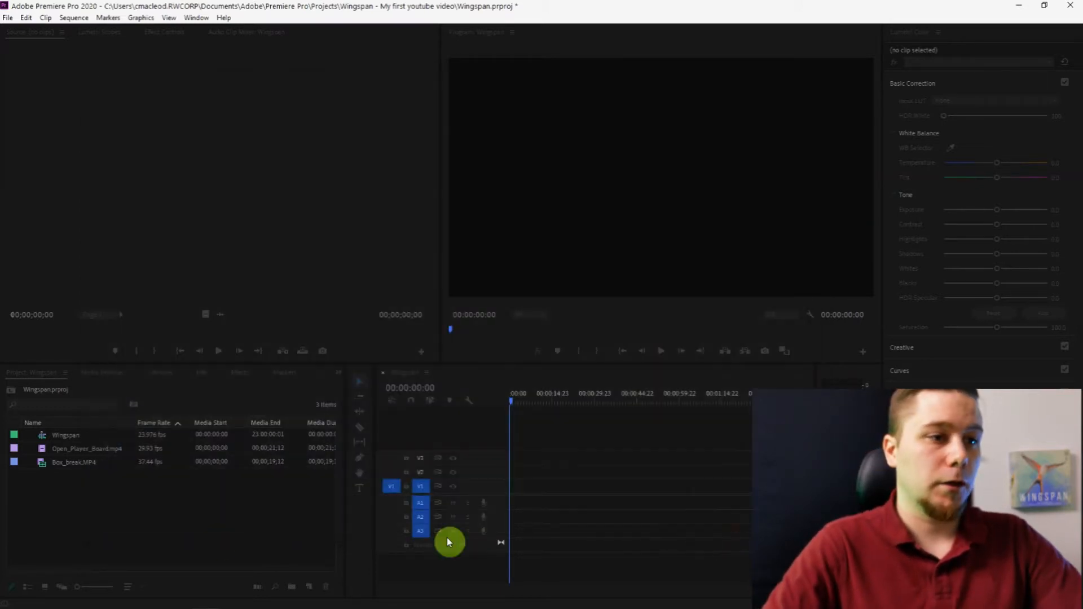
Preview the imported PNG image sequence in the Source monitor
click(98, 469)
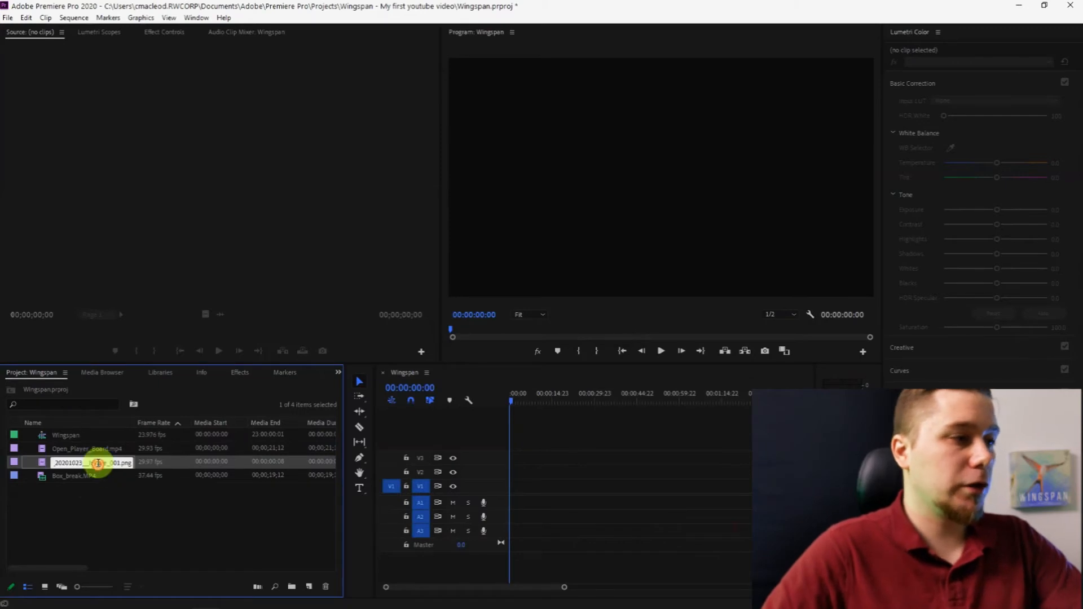
double_click(95, 463)
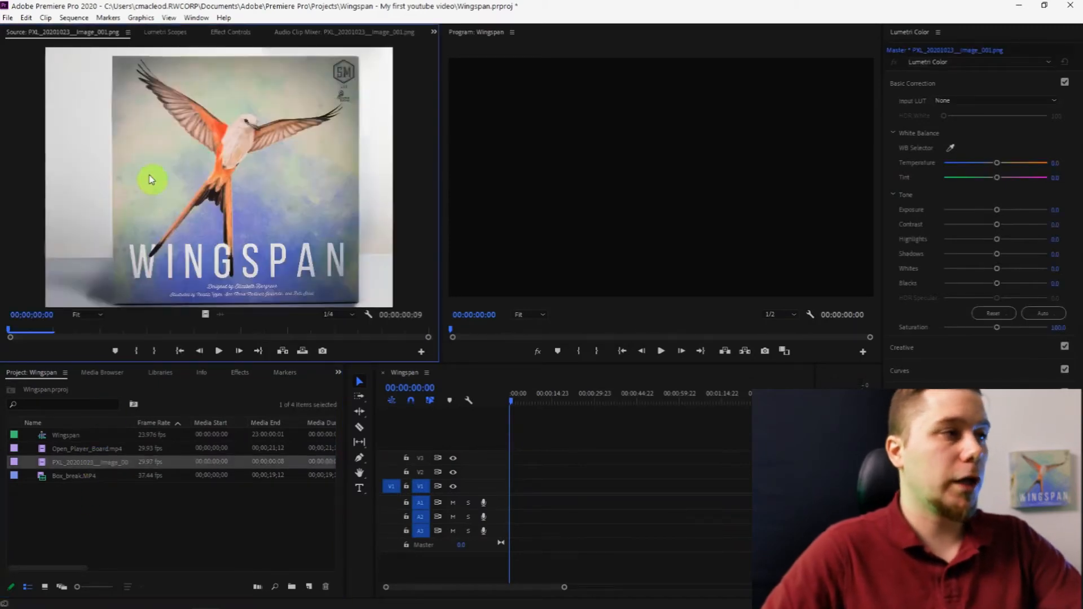
mouse_move(27, 328)
mouse_down()
mouse_move(387, 337)
mouse_move(28, 329)
mouse_up()
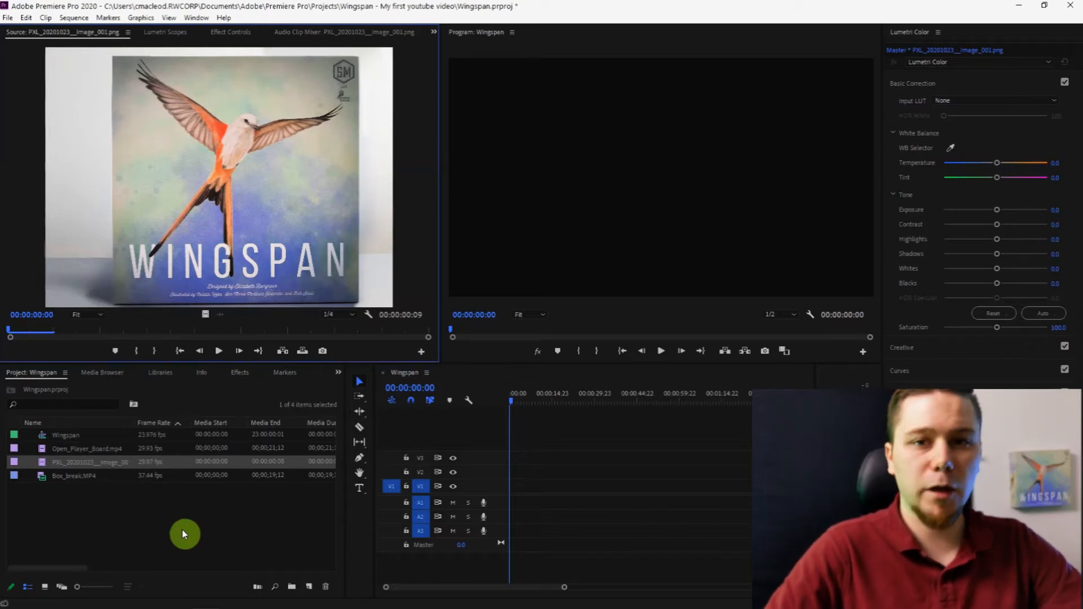
Import a second image sequence from the PNGS folder, beginning with PXL_20201023__Image_0010.png
right_click(183, 533)
click(217, 406)
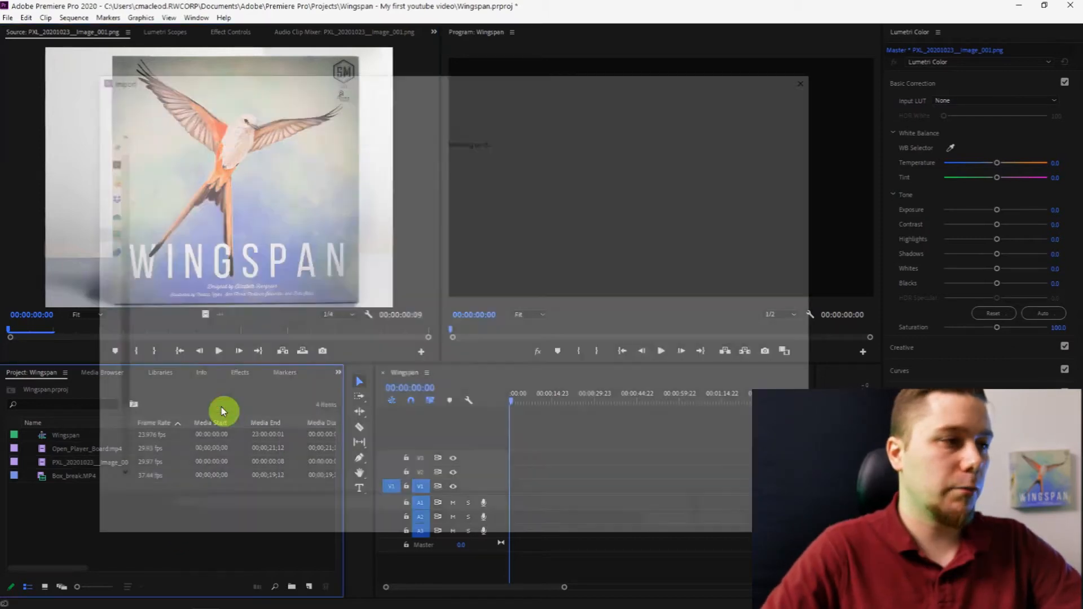
click(721, 163)
click(186, 491)
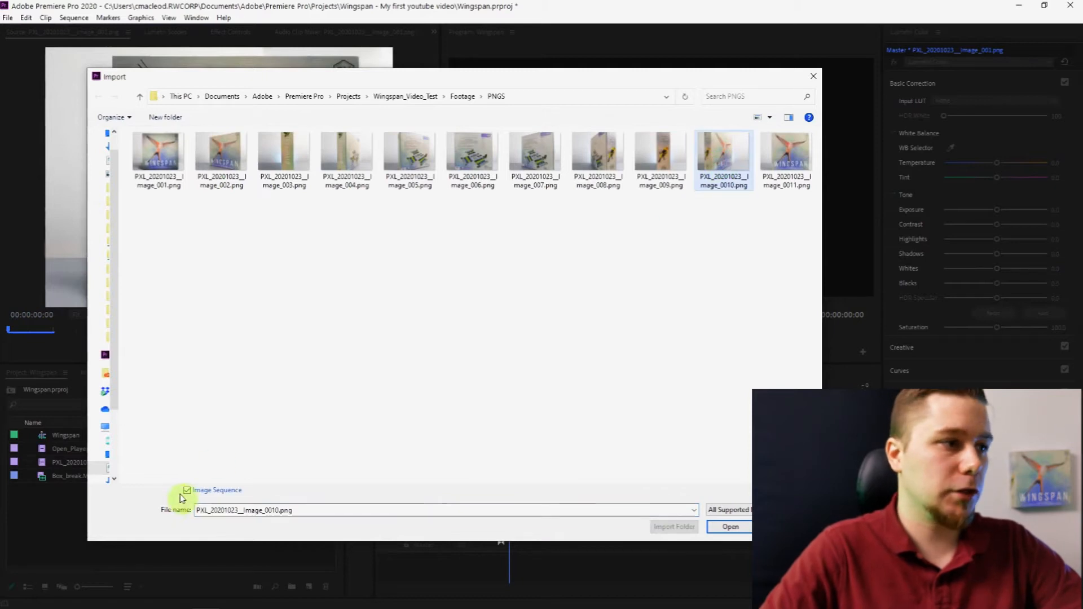
click(727, 527)
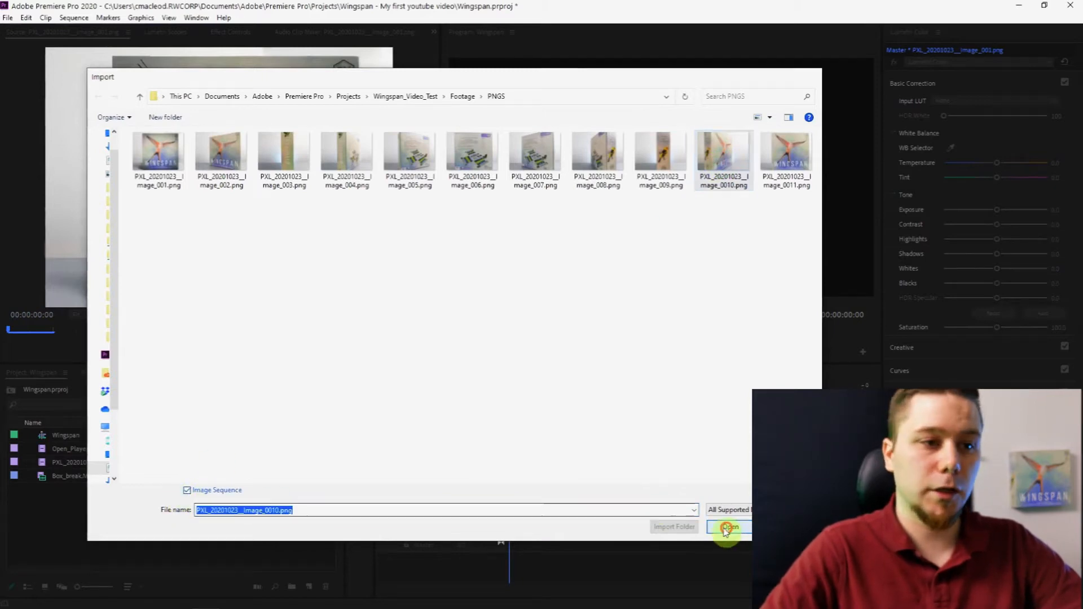
Rename the image sequence starting at image 001 as BoxSpin and the one starting at image 0010 as Boxspin2
click(101, 463)
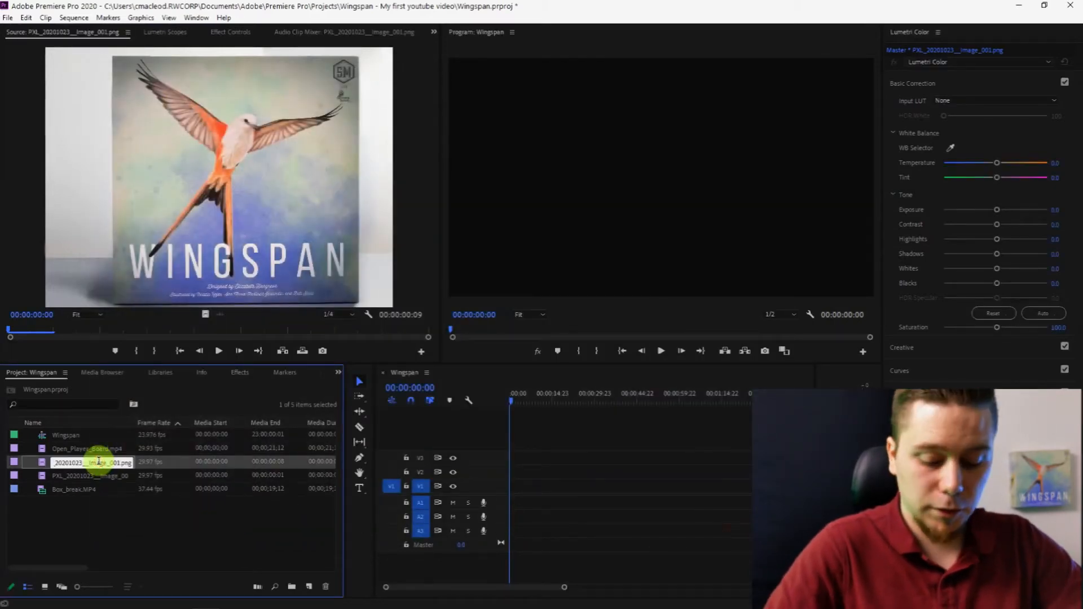
key(BackSpace)
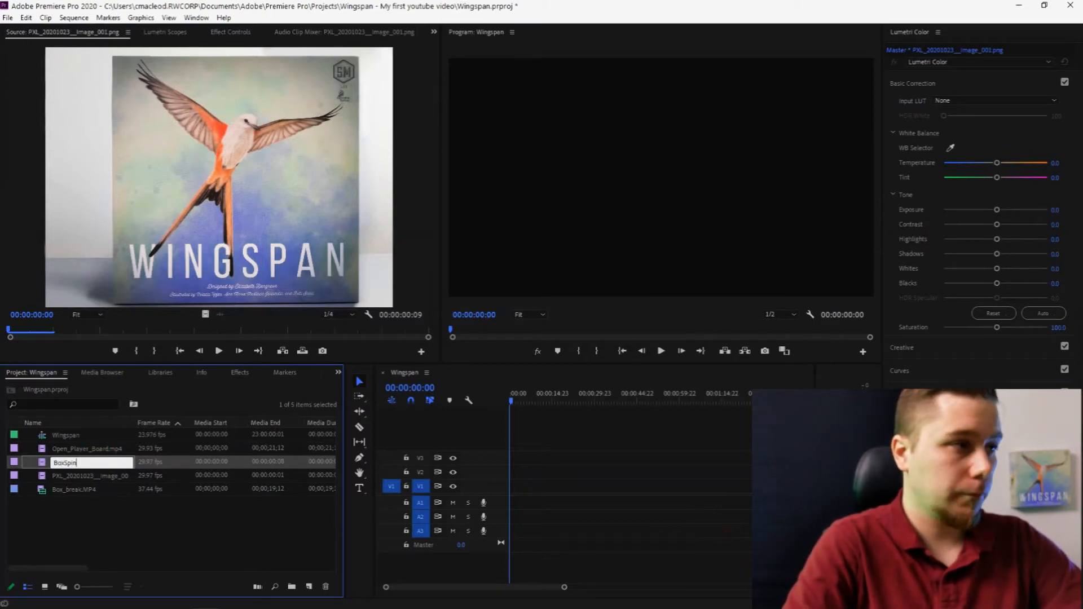
click(81, 475)
right_click(81, 475)
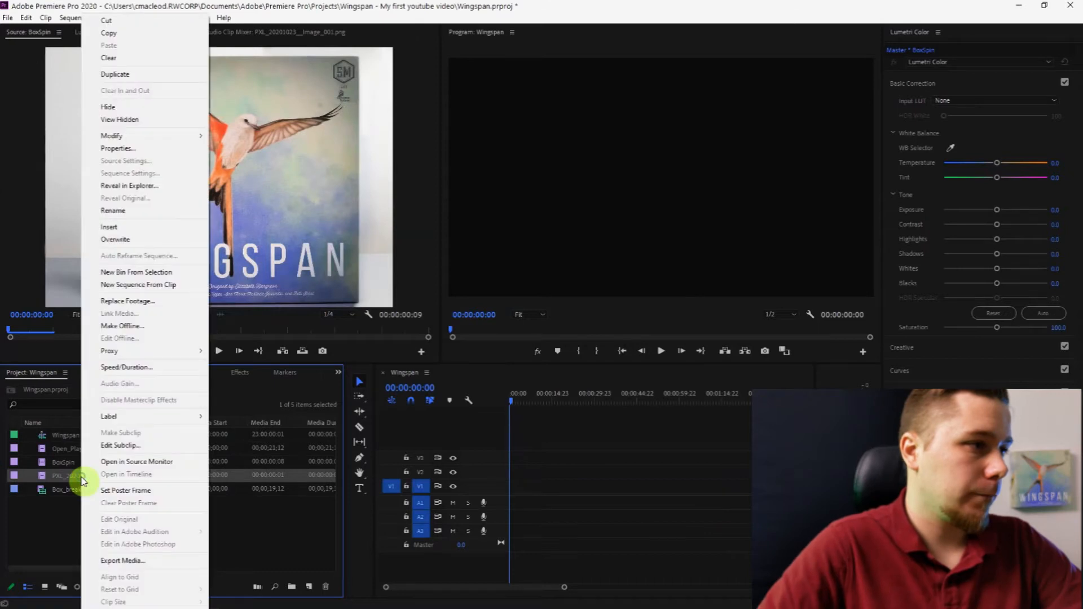
click(60, 473)
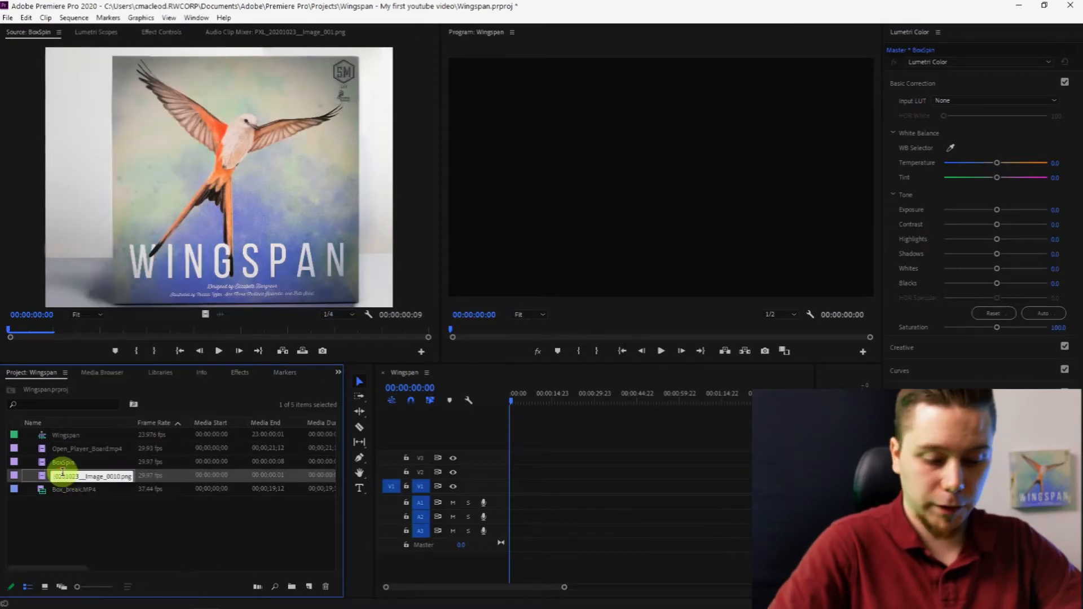
text(Boxspin2)
click(76, 534)
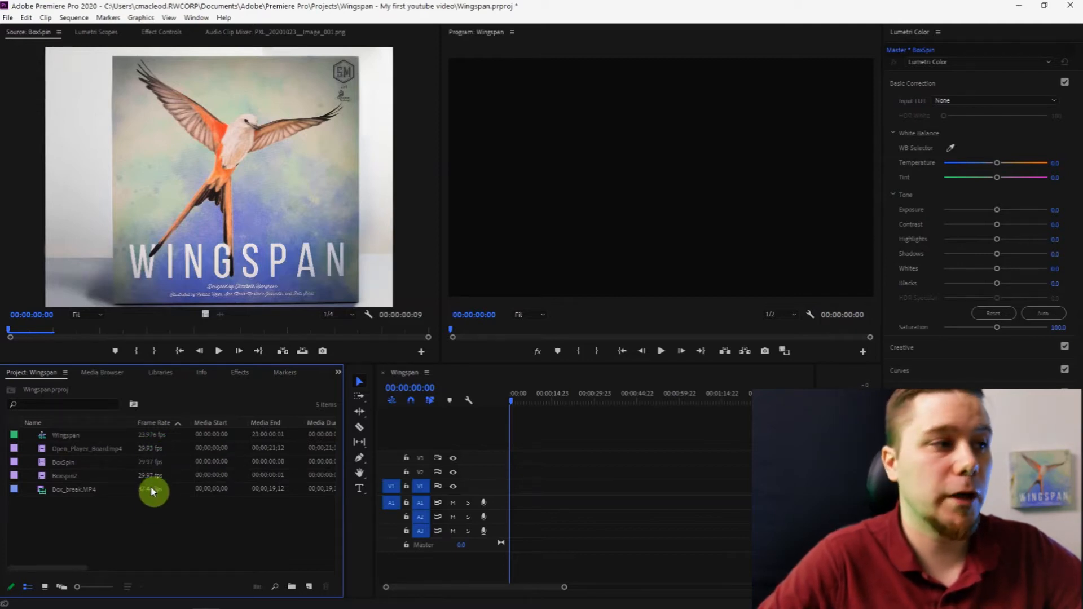
Interpret the footage of all four imported clips at an assumed frame rate of 23.976 fps
drag(58, 515, 96, 450)
right_click(96, 450)
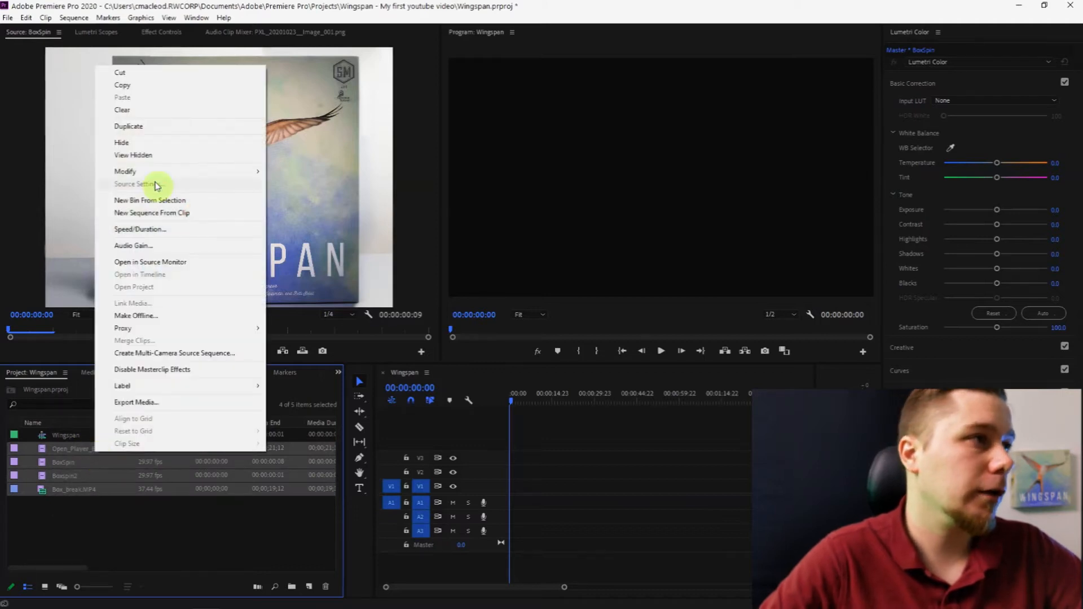
mouse_move(259, 171)
click(311, 183)
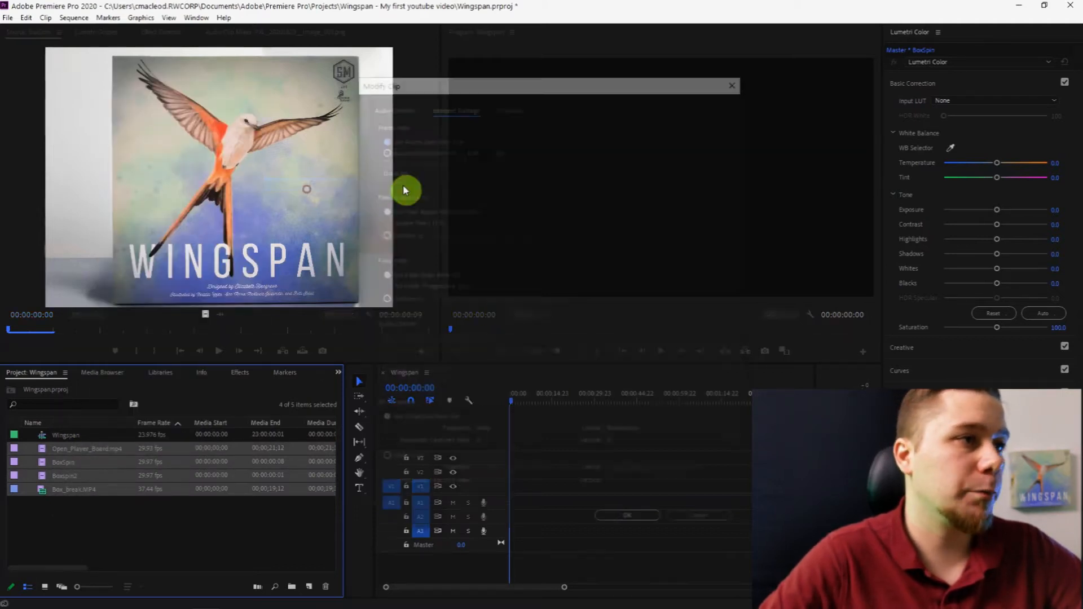
click(383, 149)
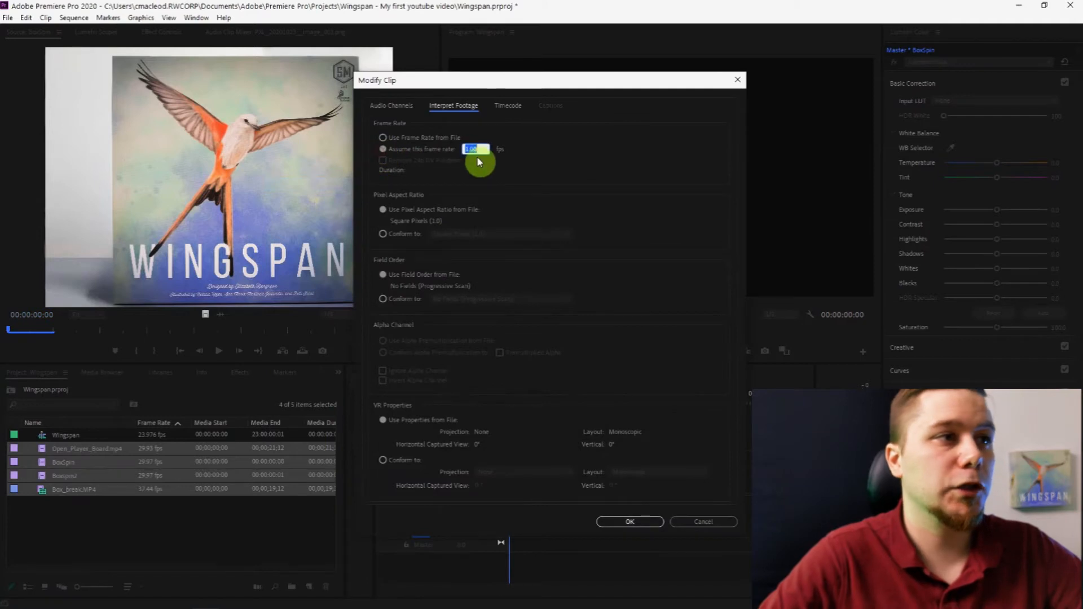
text(23.976)
click(635, 520)
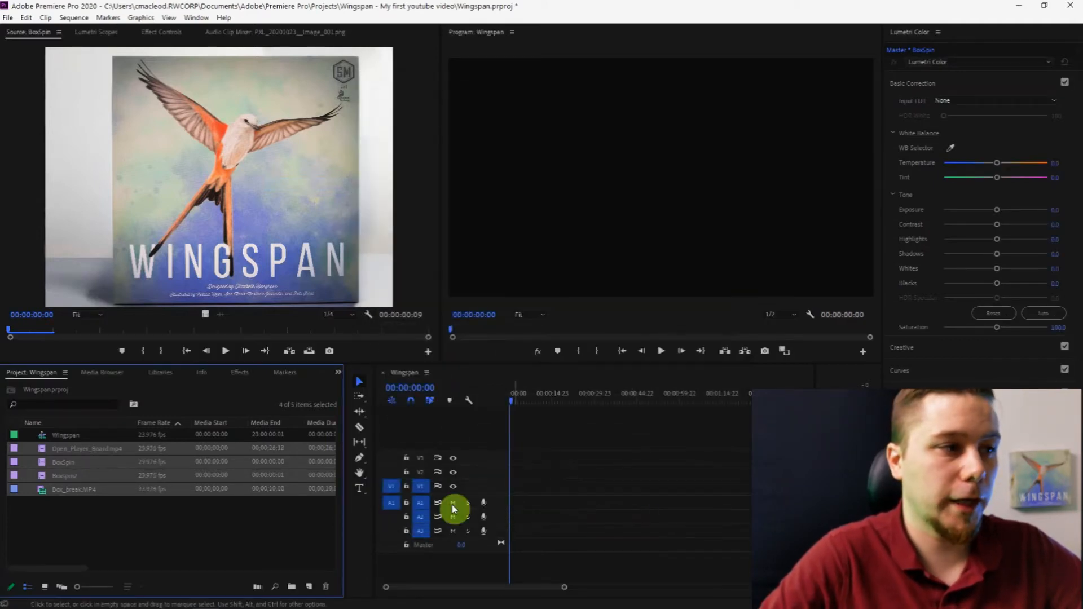
click(51, 529)
mouse_move(8, 605)
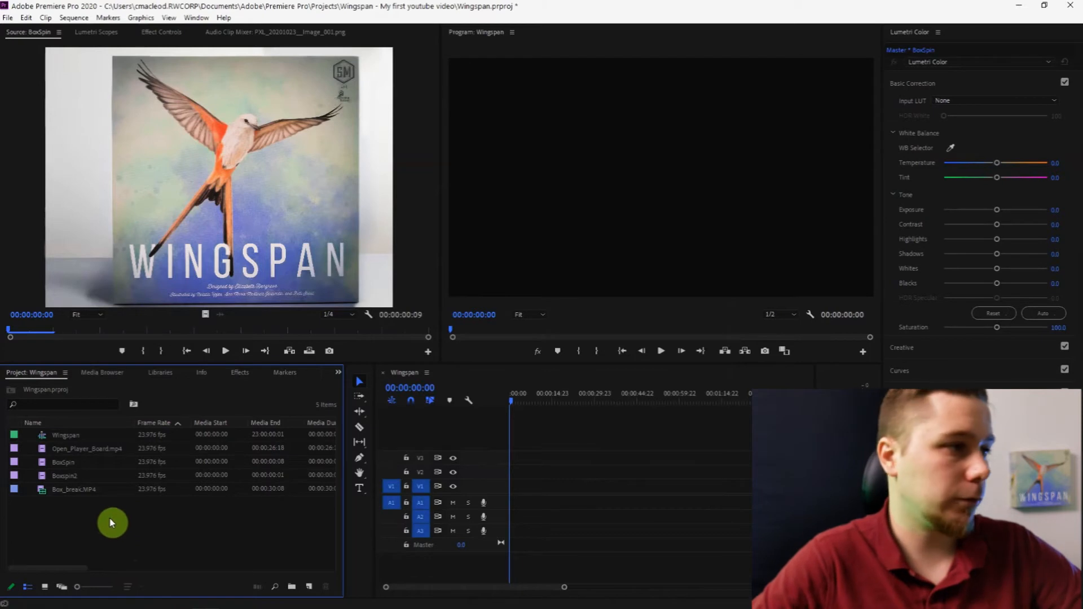
Place Box_break.MP4 at the start of the Wingspan timeline on video track V3, keeping the existing sequence settings
click(79, 449)
click(73, 489)
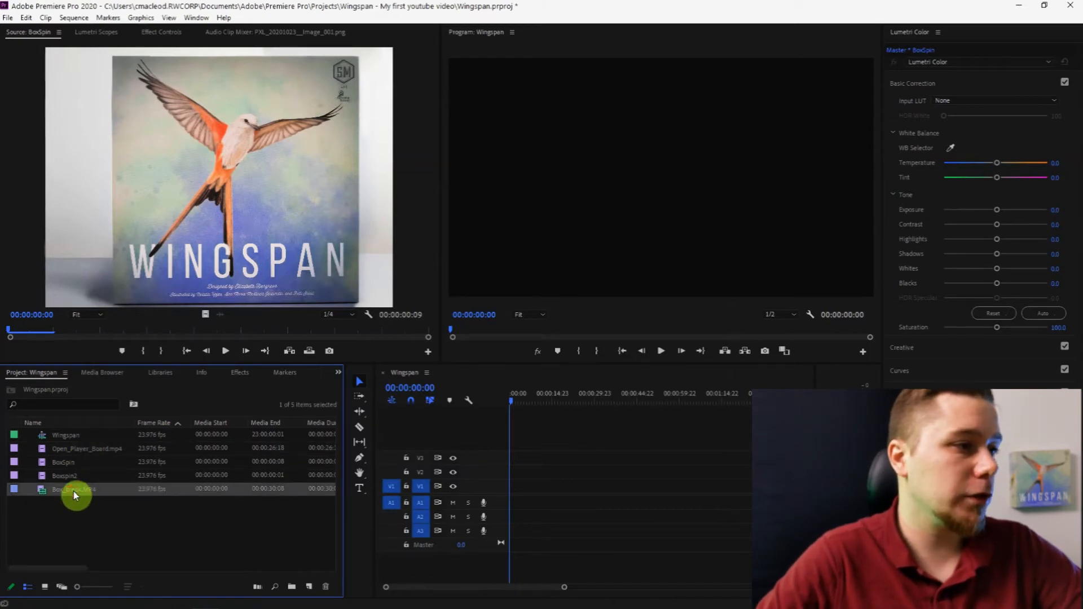
drag(73, 492, 513, 462)
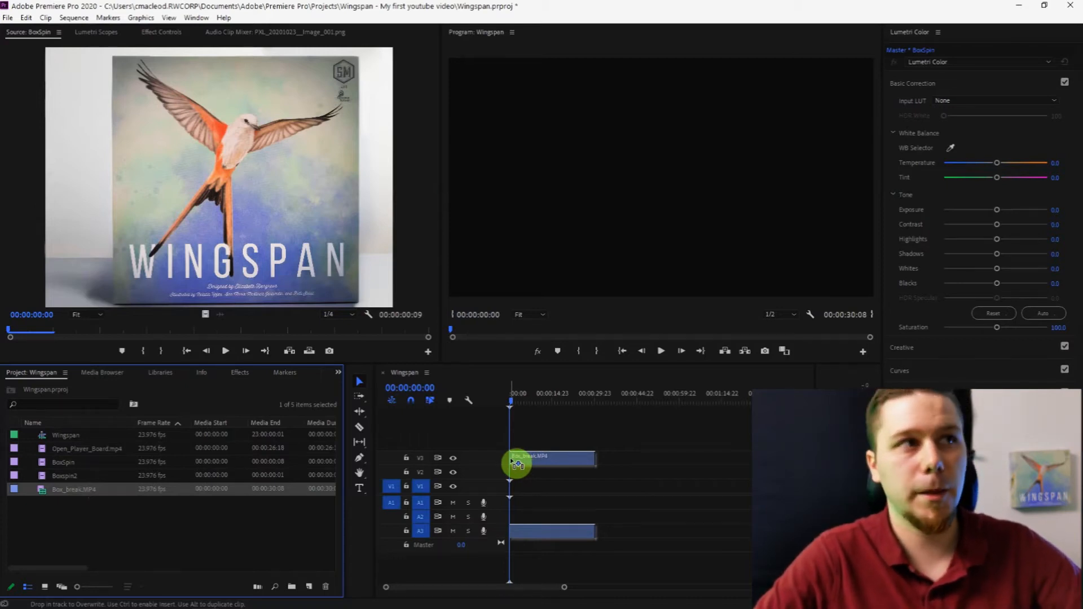
drag(510, 458, 509, 459)
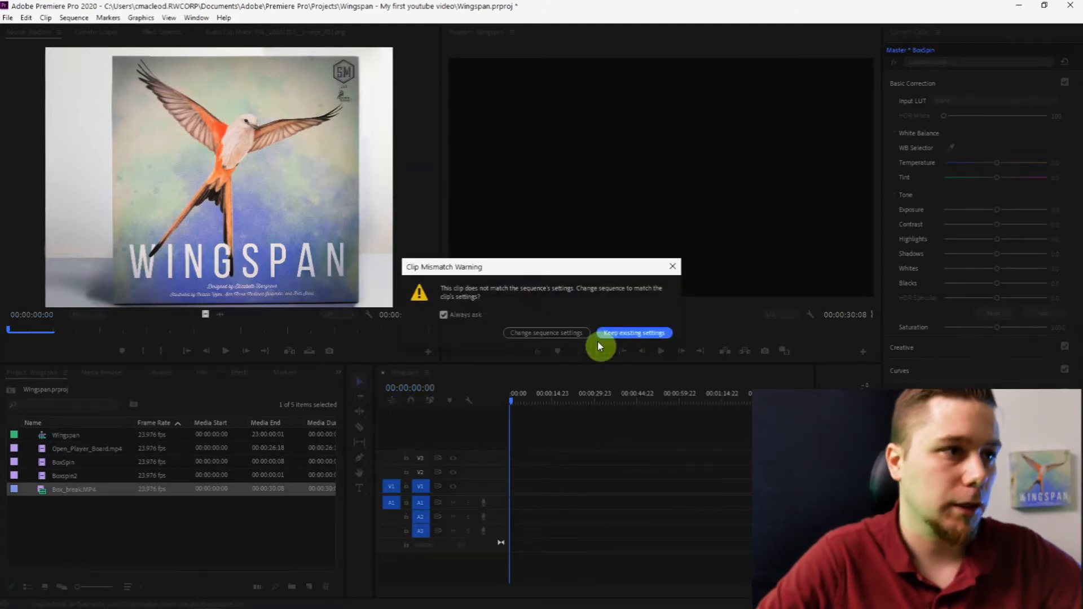
click(631, 334)
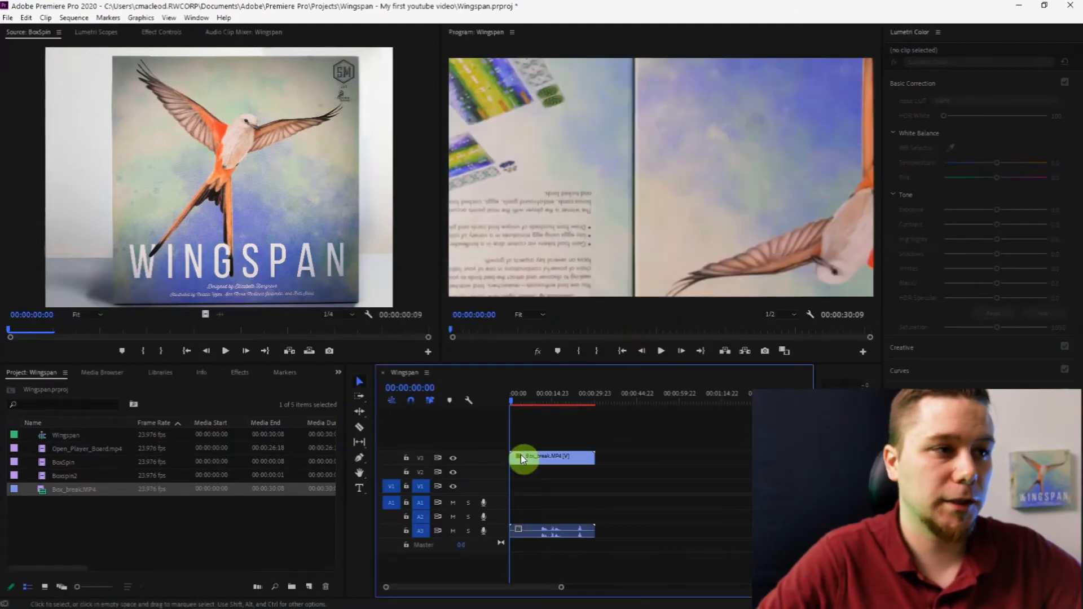
Set the scale of the Box_break.MP4 clip in the timeline to 55
double_click(532, 460)
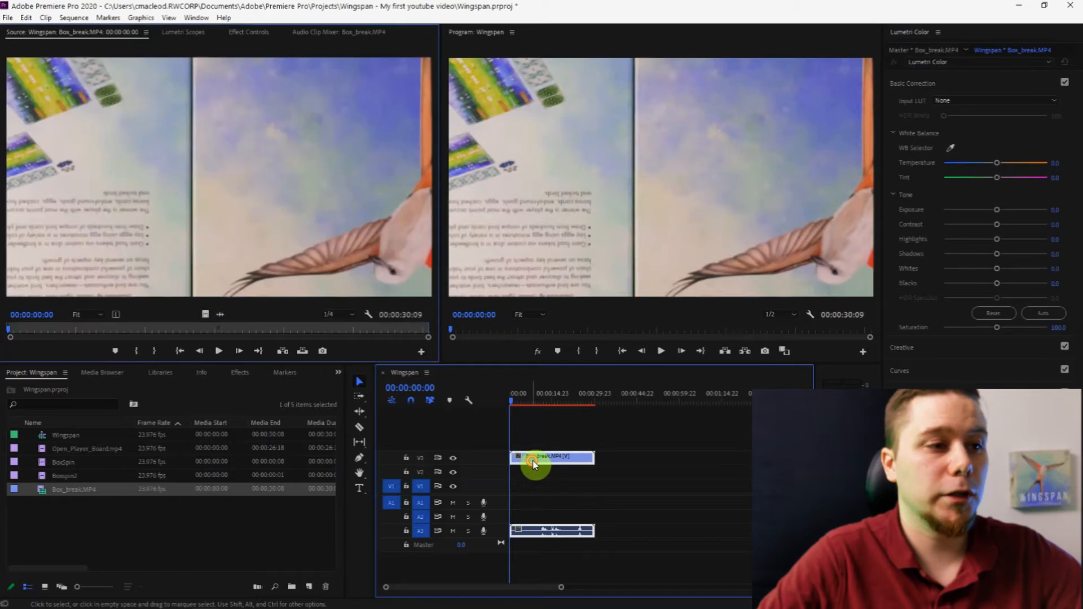
click(248, 32)
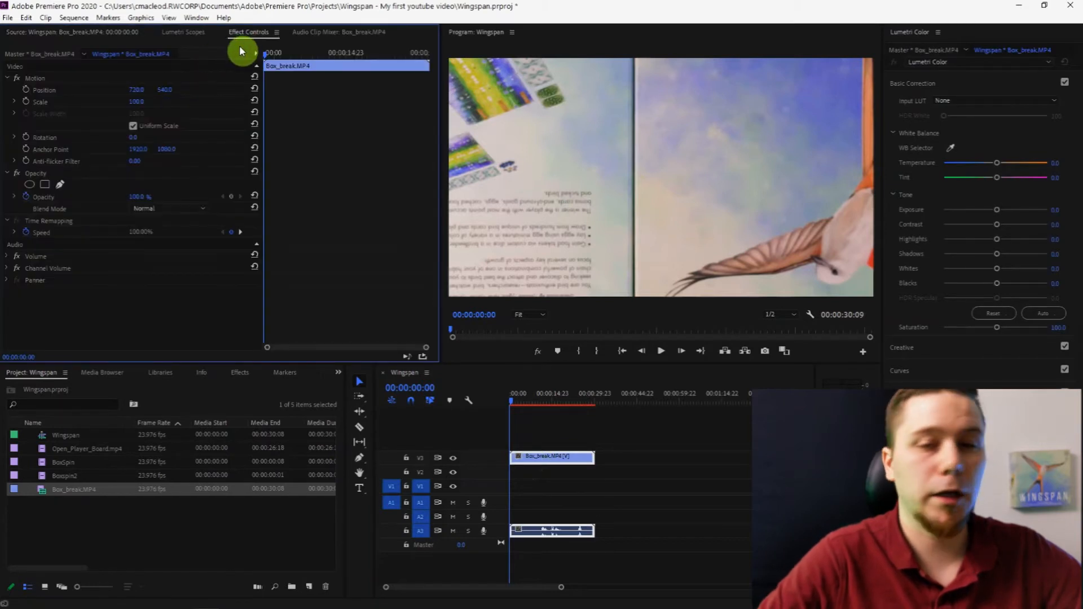
click(141, 101)
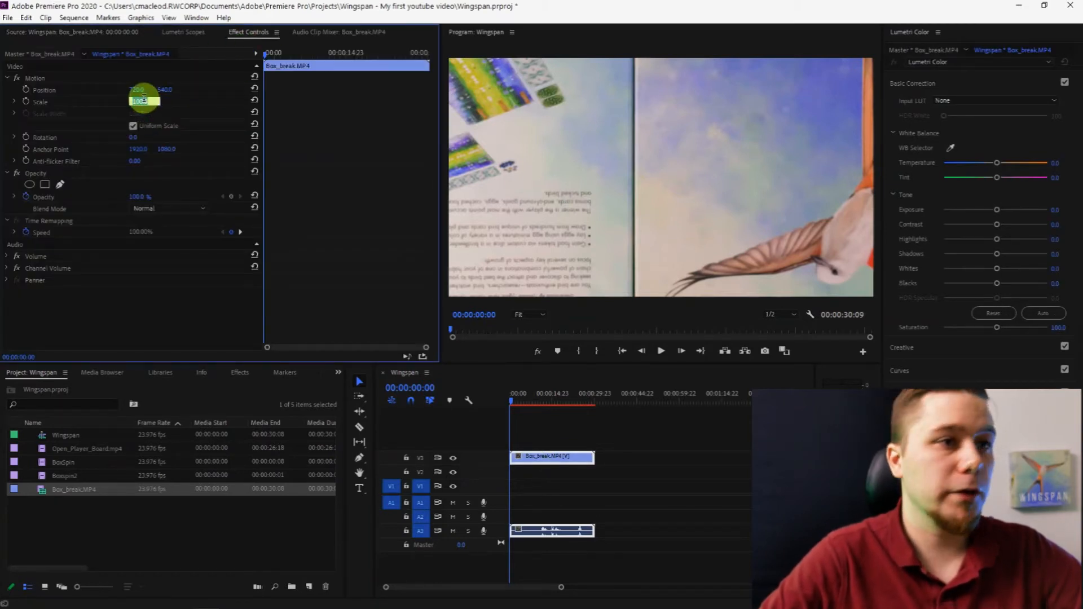
text(55)
key(Return)
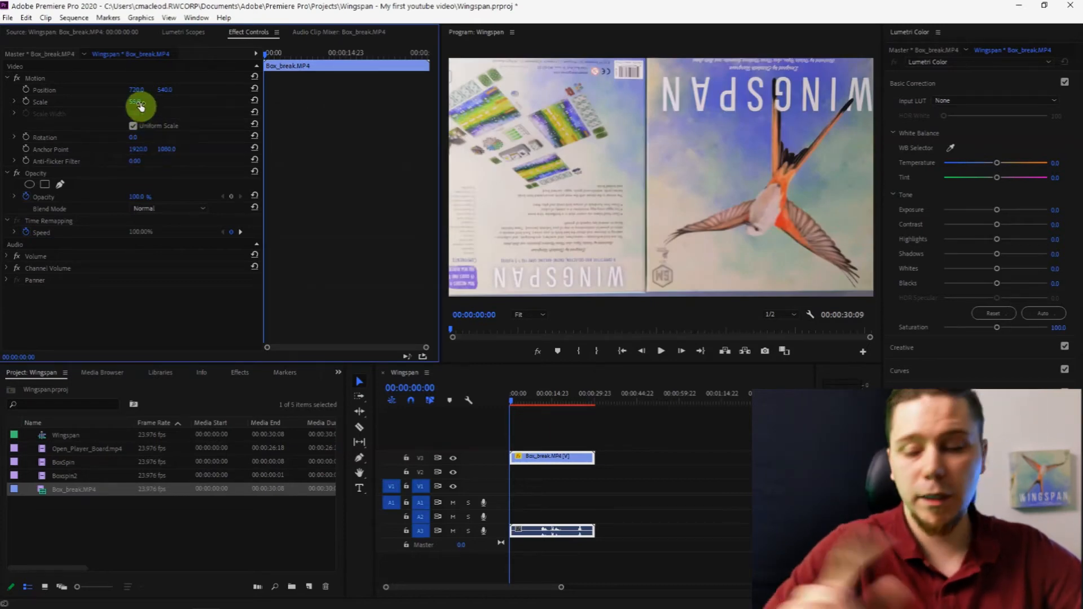
Rotate the Box_break.MP4 clip by 180 degrees
click(135, 138)
text(18)
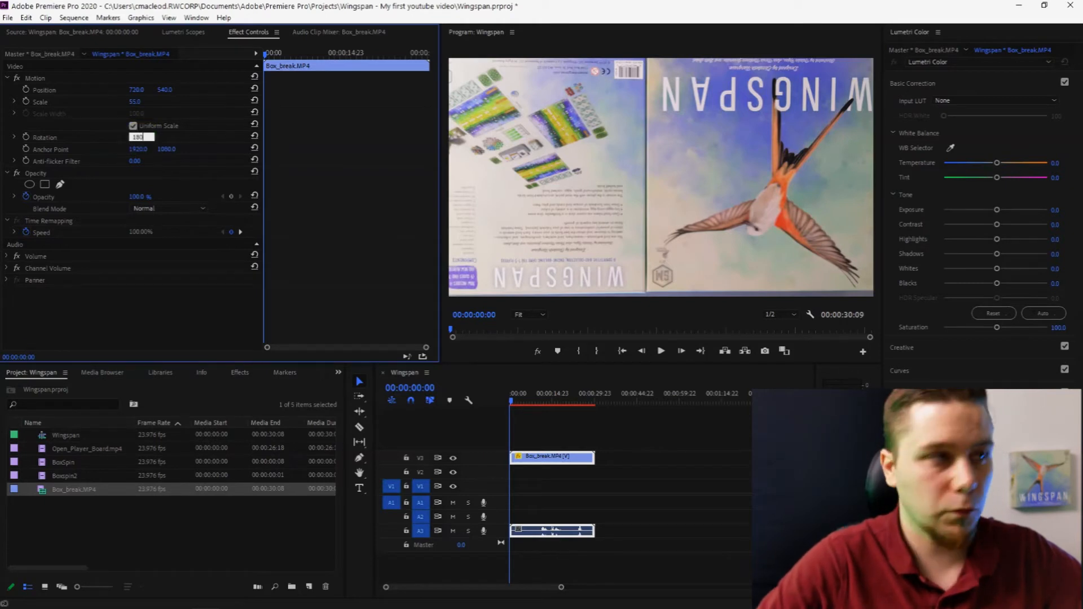
text(0)
key(Return)
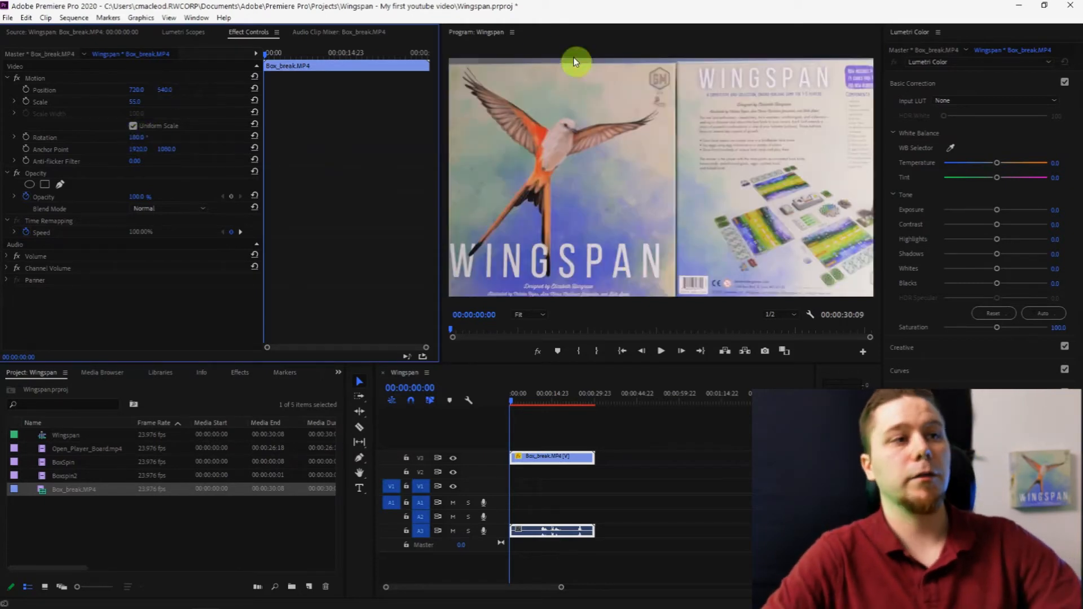
Reposition the Box_break.MP4 clip to 738, 524 and set its scale to 58
click(166, 92)
mouse_move(165, 92)
mouse_down()
mouse_move(181, 97)
mouse_move(145, 89)
mouse_up()
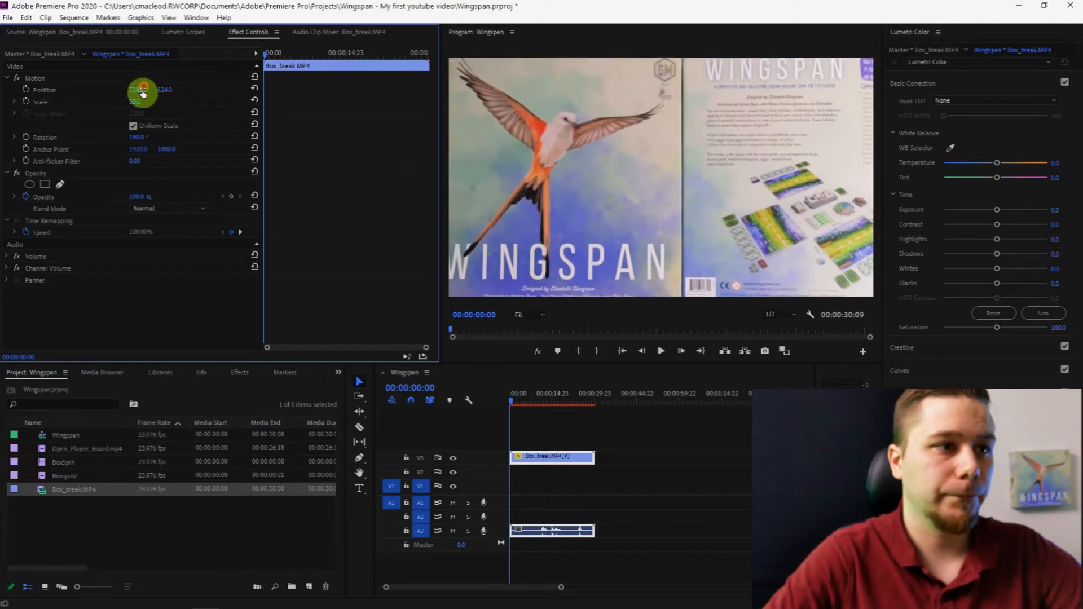
Unlink the audio of the Box_break.MP4 clip from its video and delete the audio from the timeline
click(514, 400)
click(555, 532)
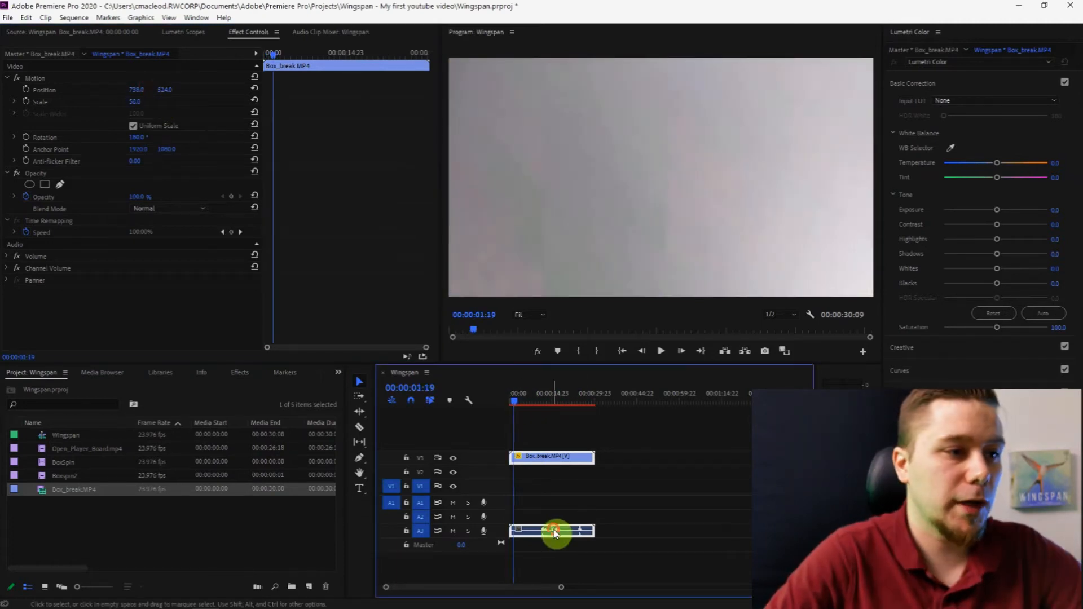
right_click(563, 460)
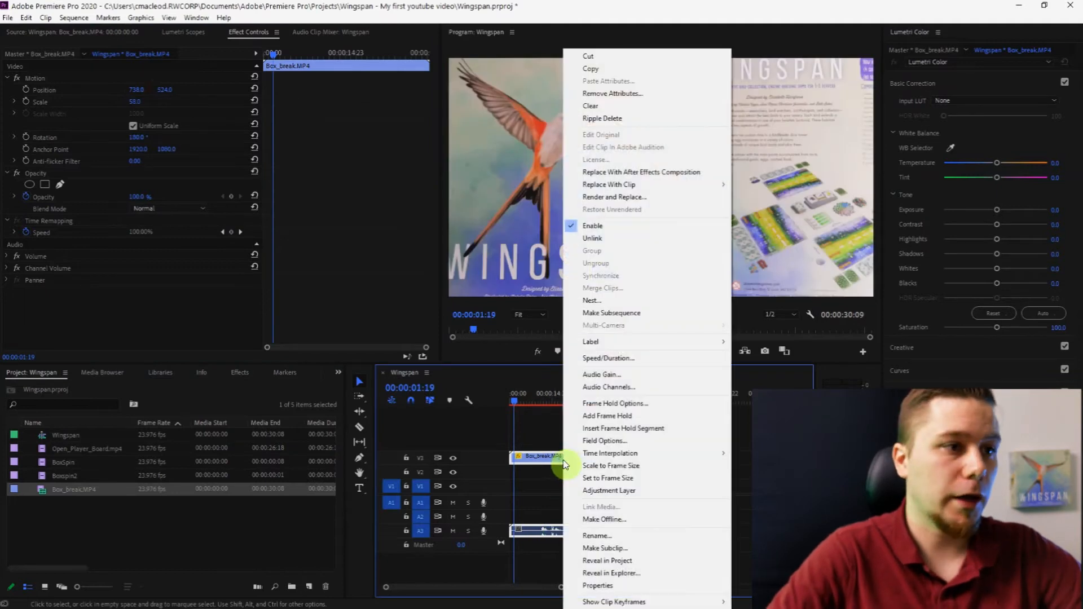
click(592, 238)
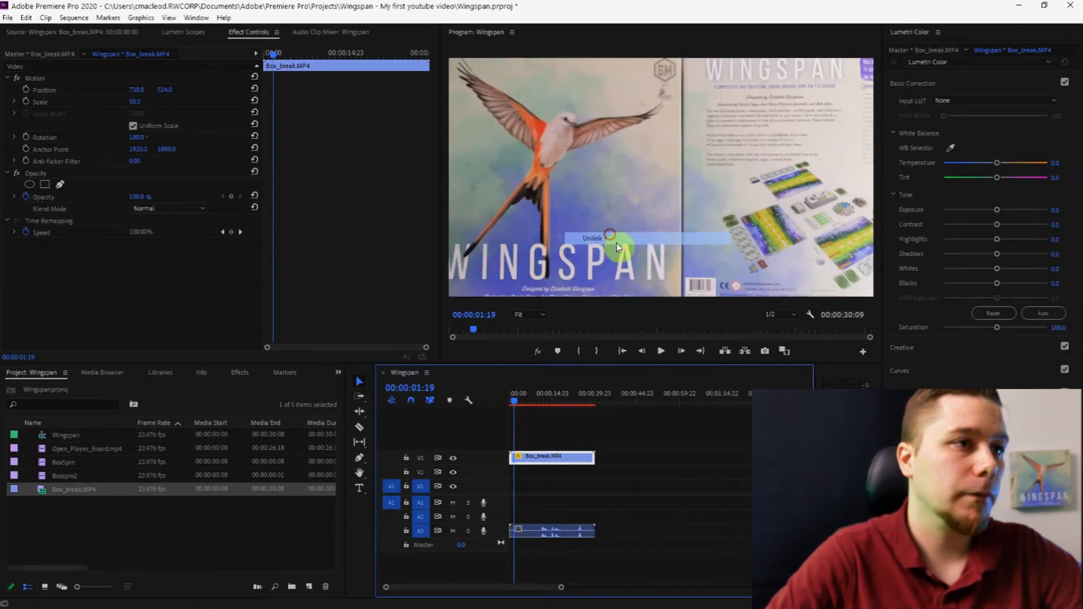
click(567, 531)
key(Delete)
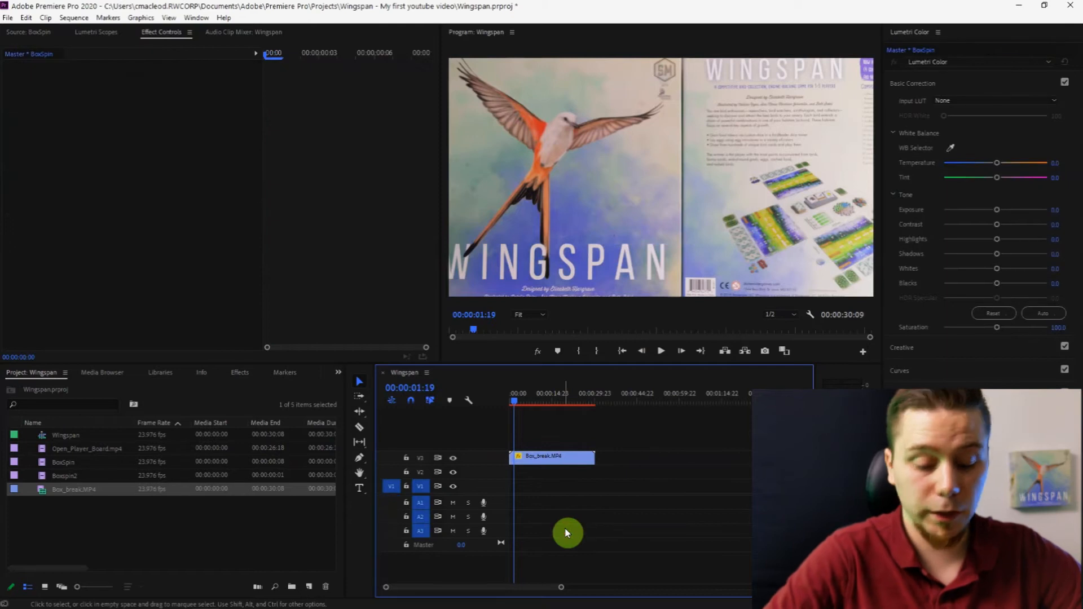
Split the Box_break.MP4 clip at 00:00:23:14 and ripple-delete the part before the cut
drag(510, 396, 578, 459)
click(585, 459)
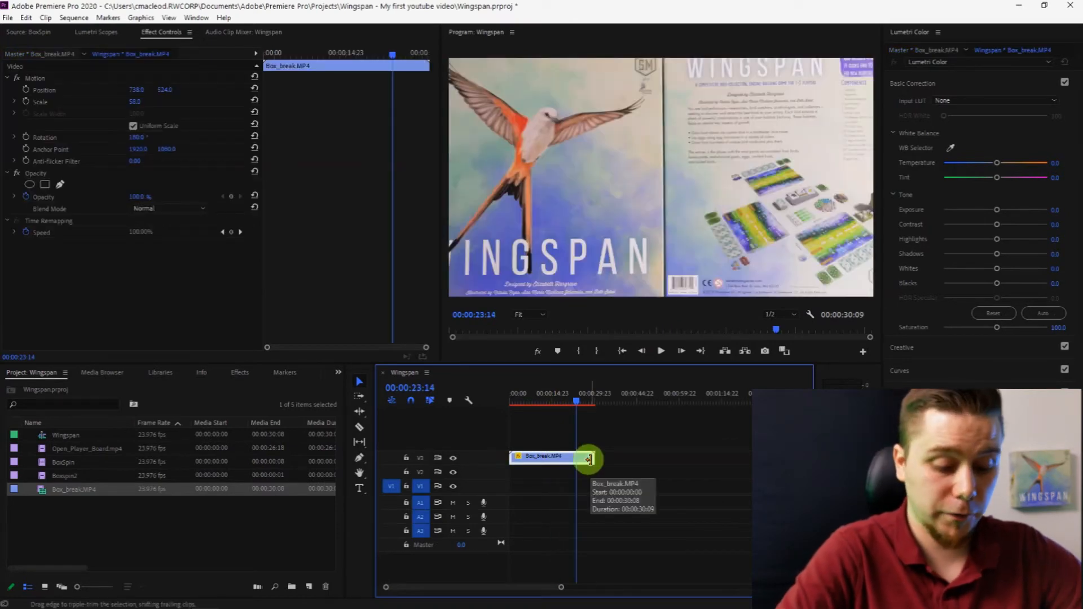
key(ctrl+k)
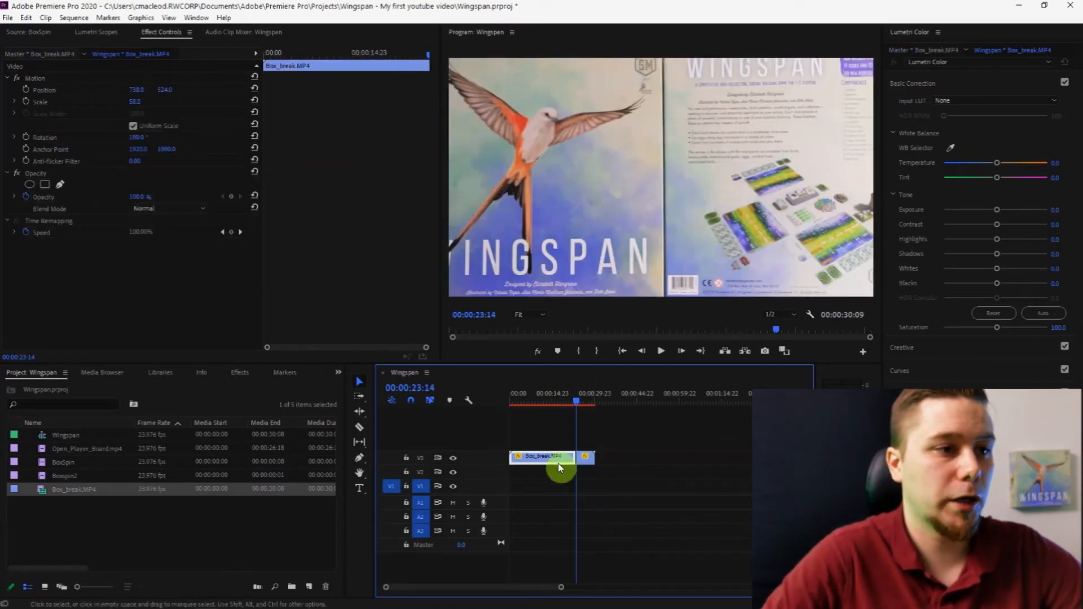
key(shift+Delete)
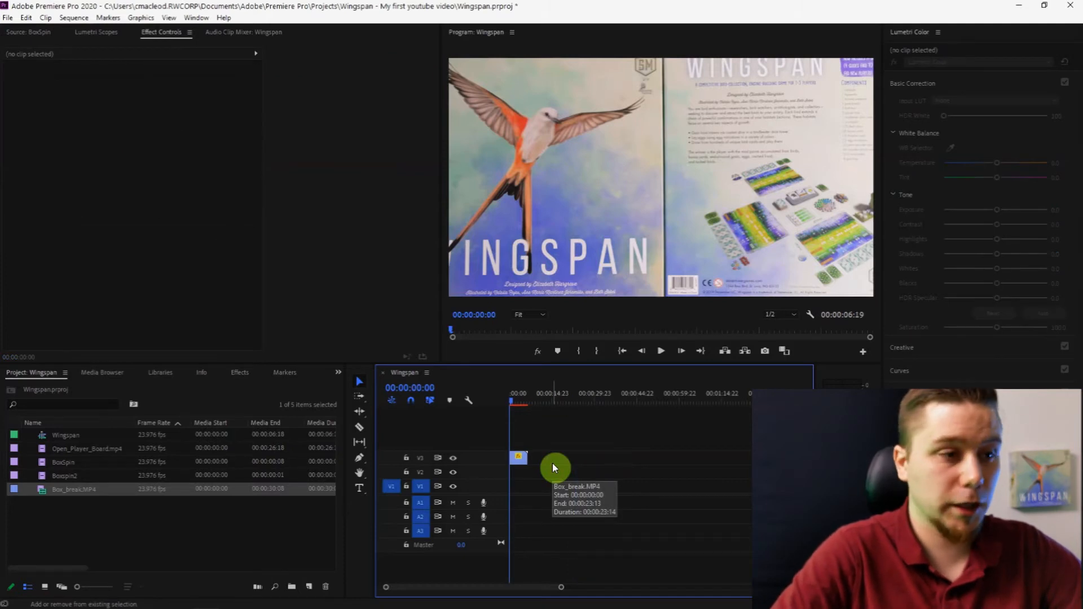
Set the horizontal position of the remaining Box_break.MP4 clip to 816 and shorten the clip to 00:00:02:10
click(525, 402)
drag(525, 402, 501, 402)
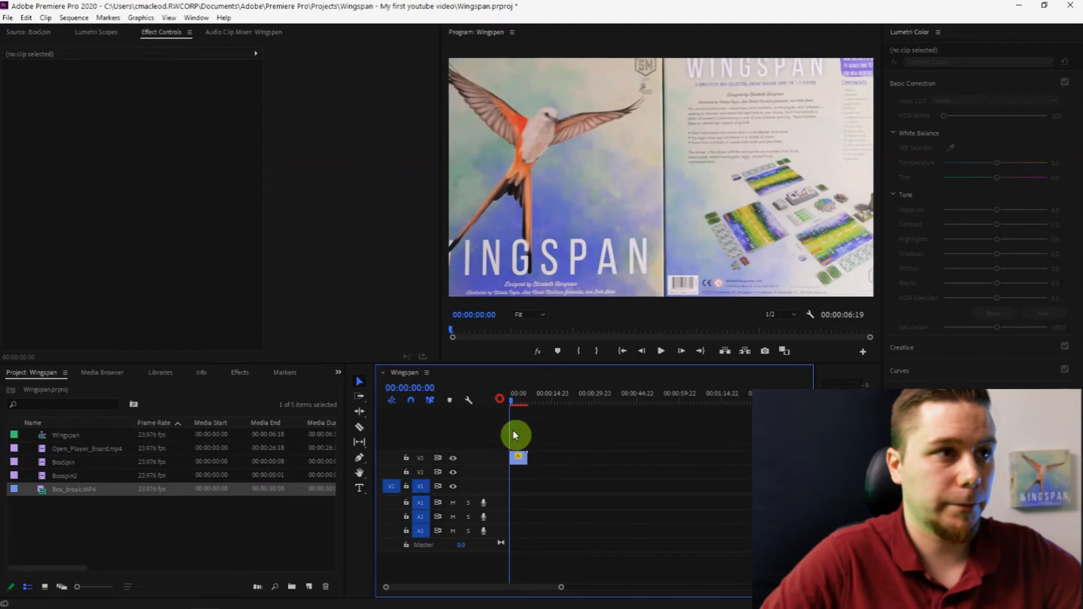
click(519, 458)
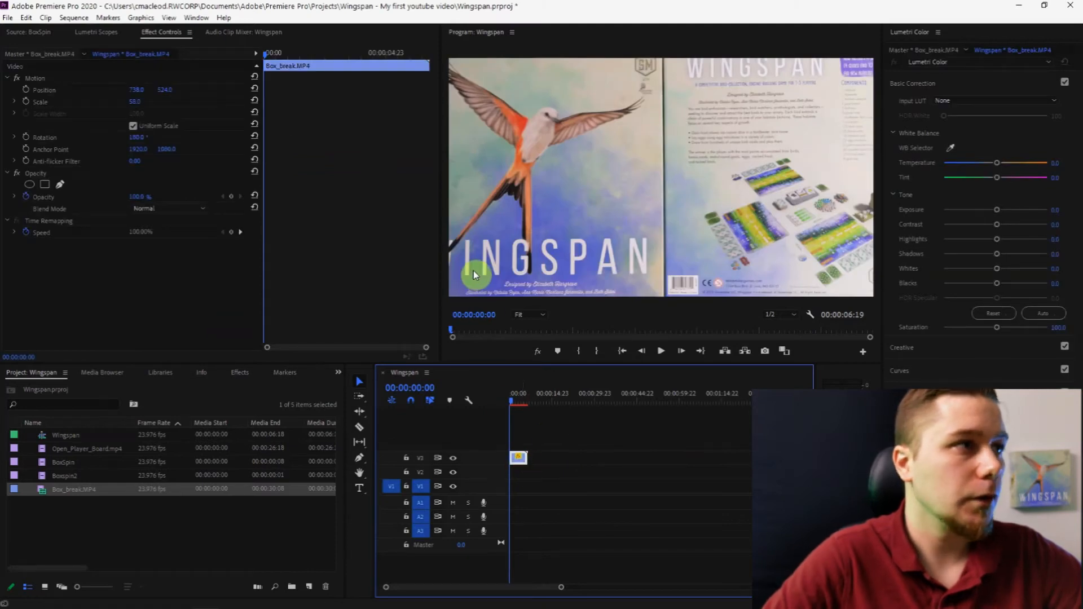
drag(137, 89, 170, 95)
click(483, 384)
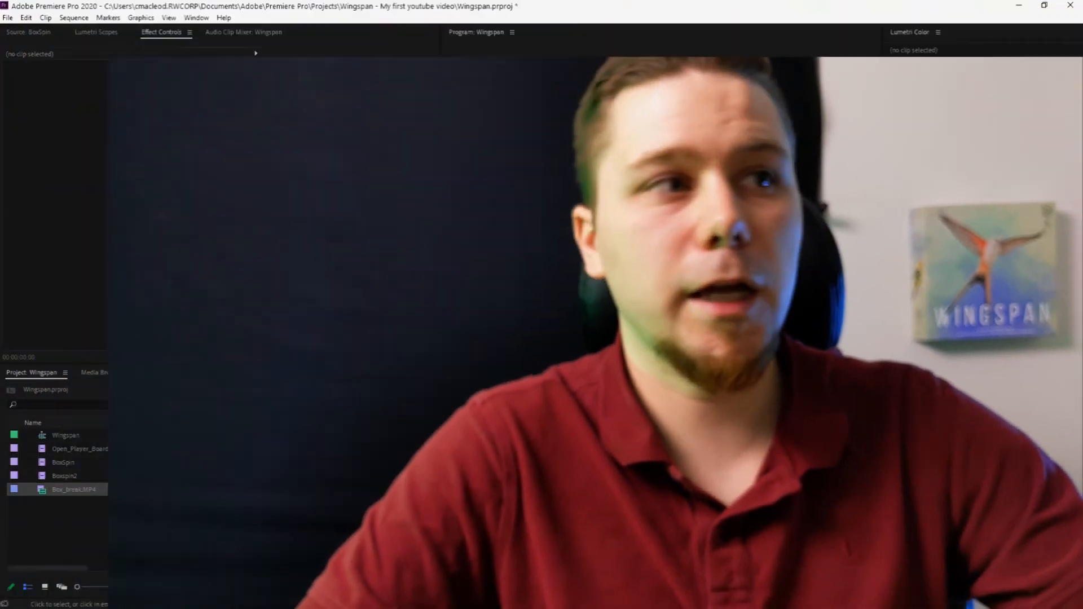
click(514, 463)
click(513, 460)
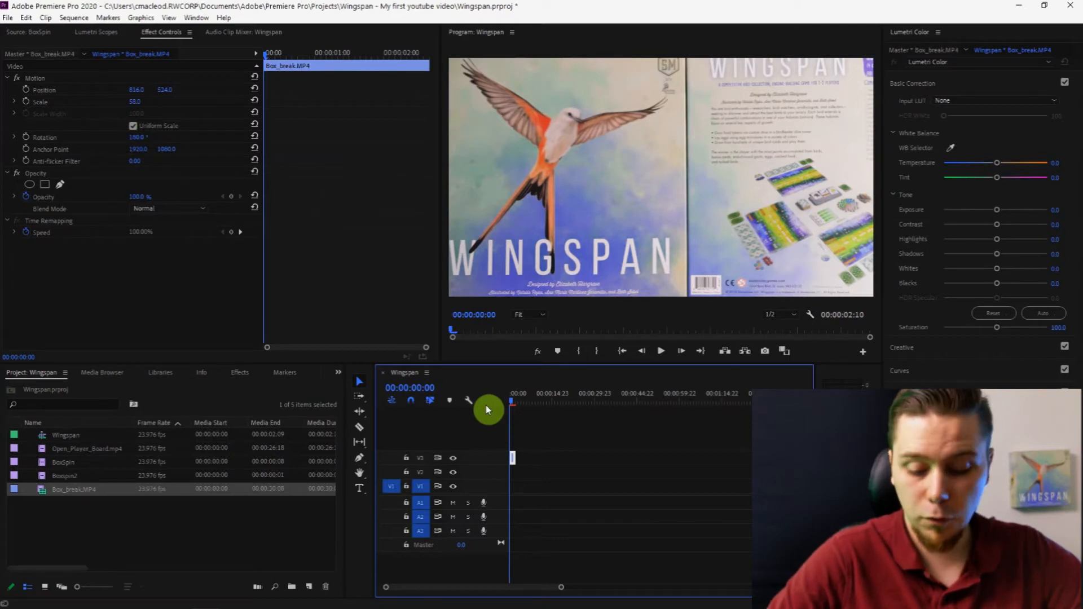
Keyframe the scale of Box_break.MP4 from 58 at 00:00:00:16 to 150 at 00:00:02:00 and review the animation
key(space)
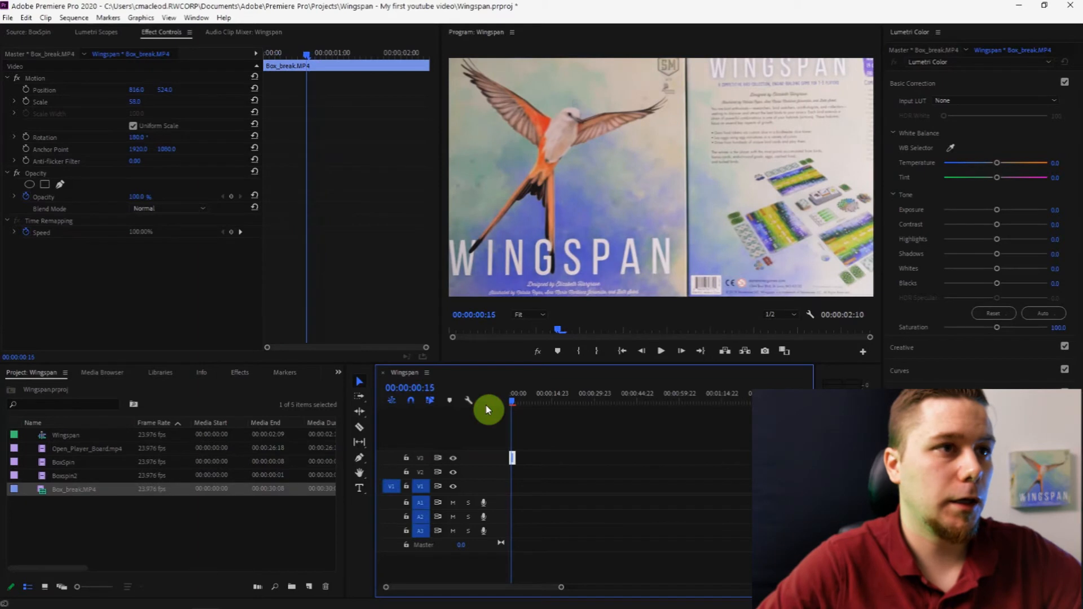
key(space)
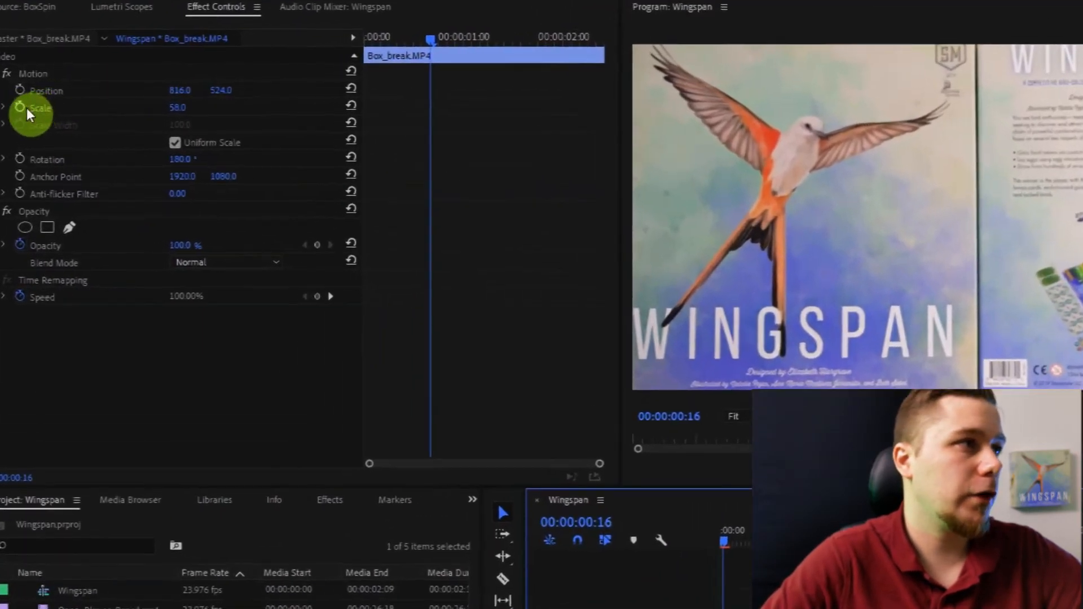
click(26, 102)
key(space)
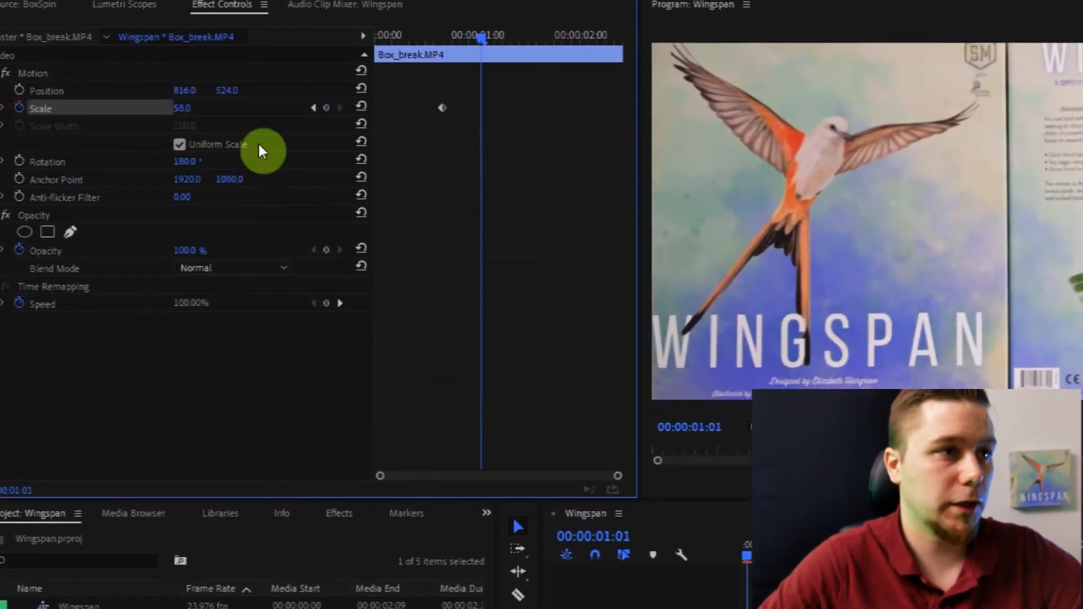
key(space)
click(192, 108)
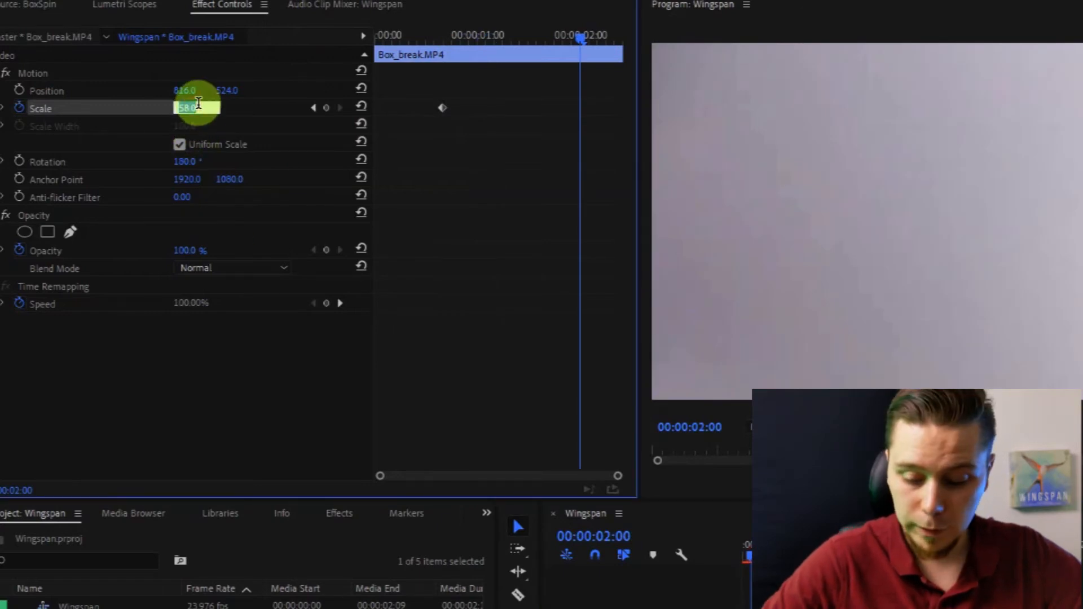
key(Return)
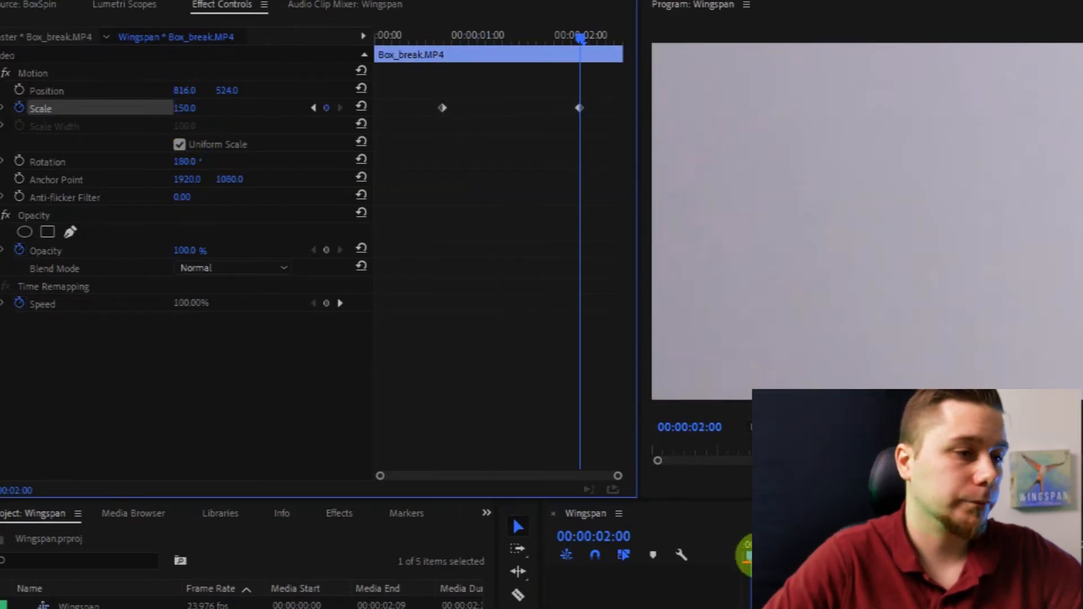
click(745, 556)
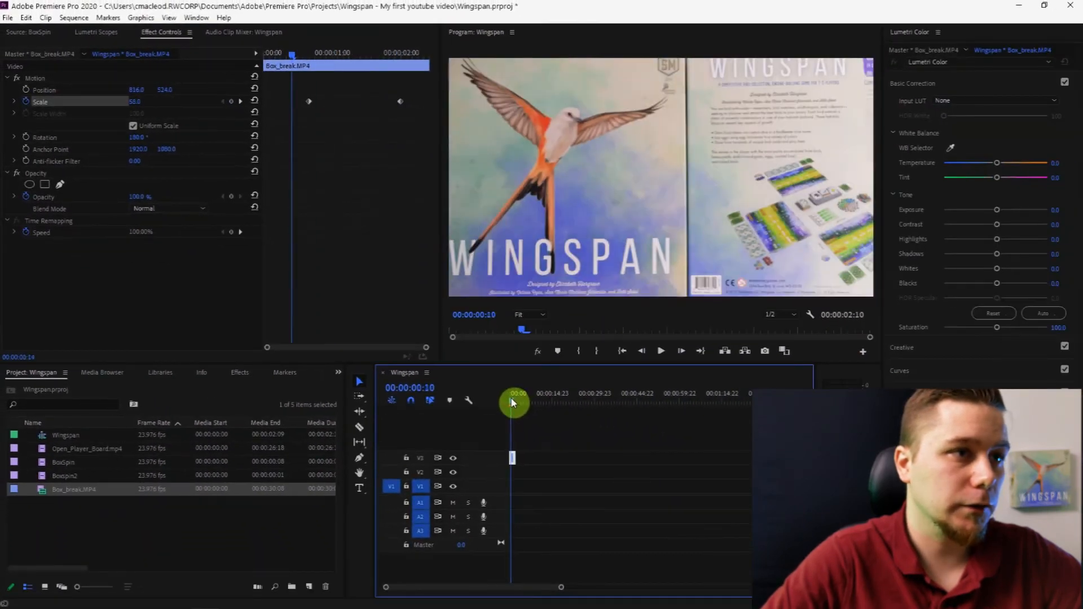
drag(513, 401, 515, 401)
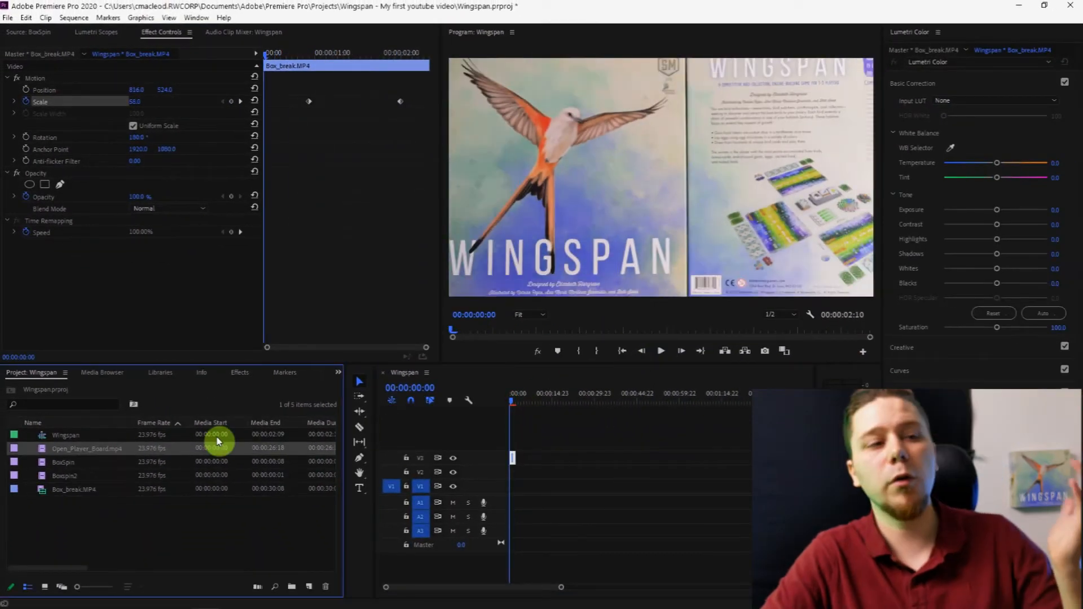
Mark a 00:00:03:02 section of Open_Player_Board.mp4 ending at 00:00:09:08 and place it on V2, overlapping the end of Box_break.MP4
double_click(93, 453)
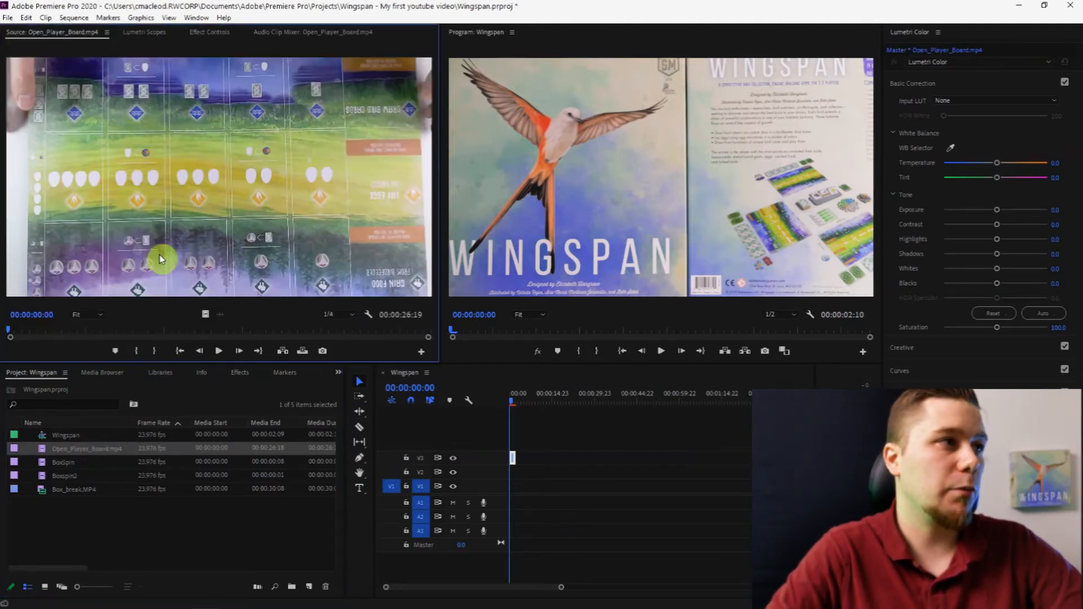
drag(14, 329, 152, 337)
key(i)
key(o)
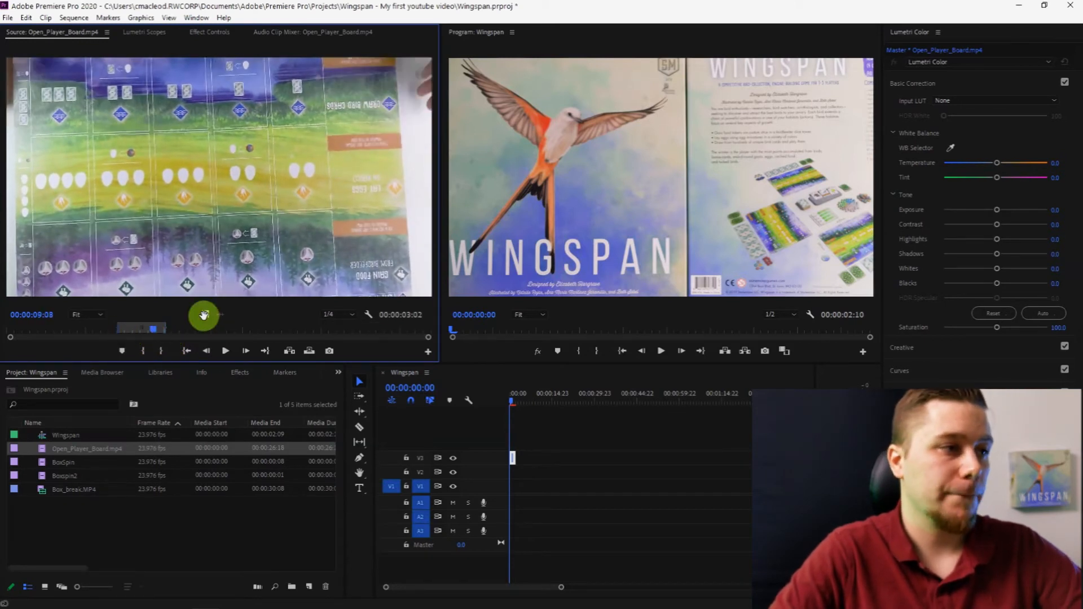
drag(418, 402, 546, 478)
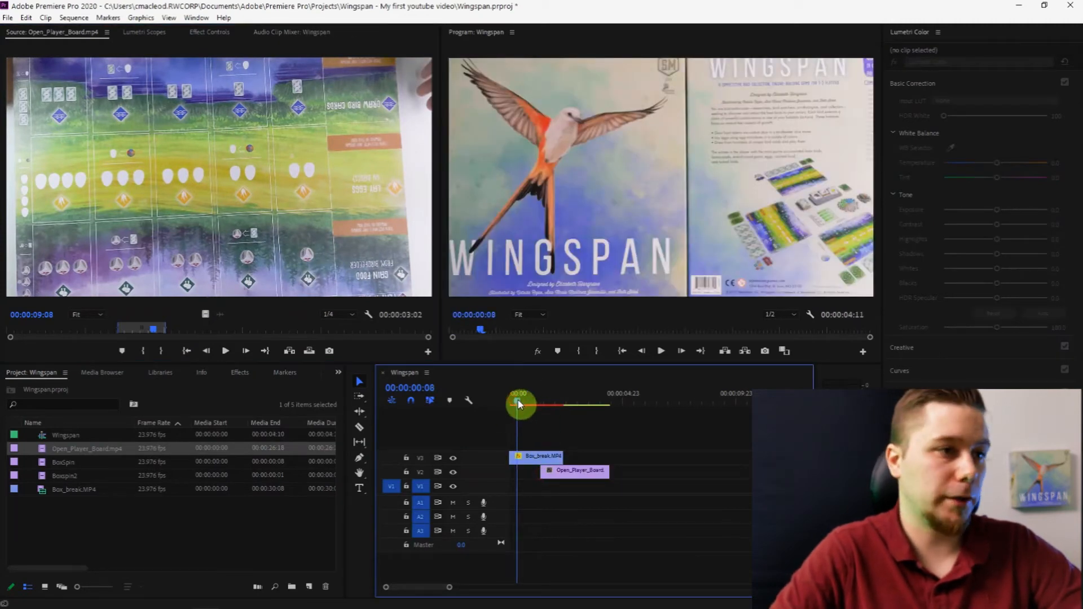
Shift the Open_Player_Board clip earlier on V2 so it starts where the box begins to split apart
click(531, 401)
drag(581, 476, 568, 472)
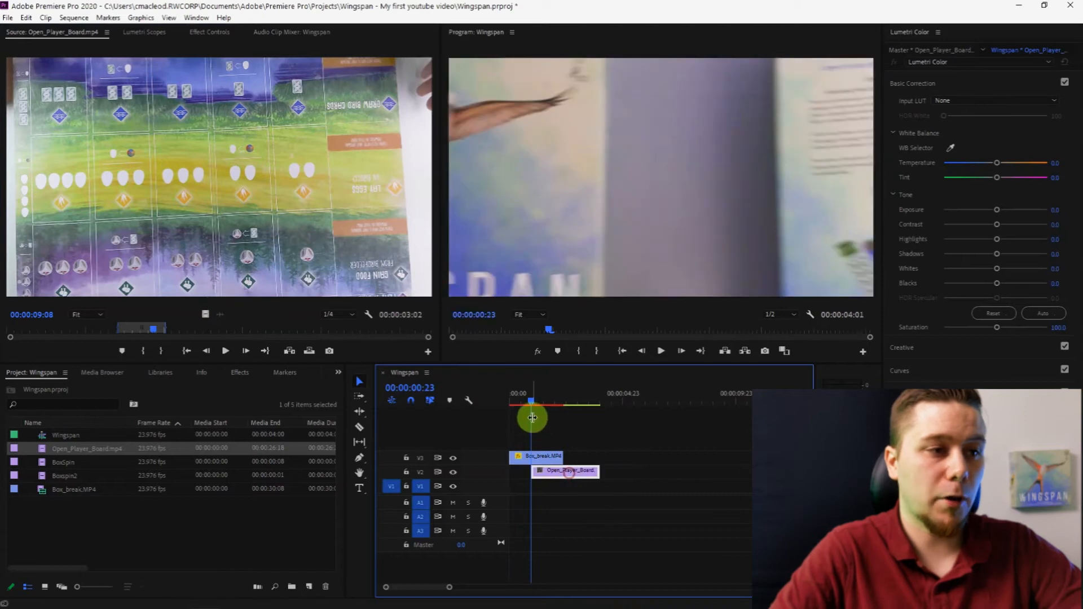
drag(532, 405, 528, 403)
drag(569, 477, 552, 474)
drag(531, 404, 525, 405)
key(Left)
Add an inverted four-point polygon opacity mask to the Box_break.MP4 clip at 00:00:00:20
click(552, 456)
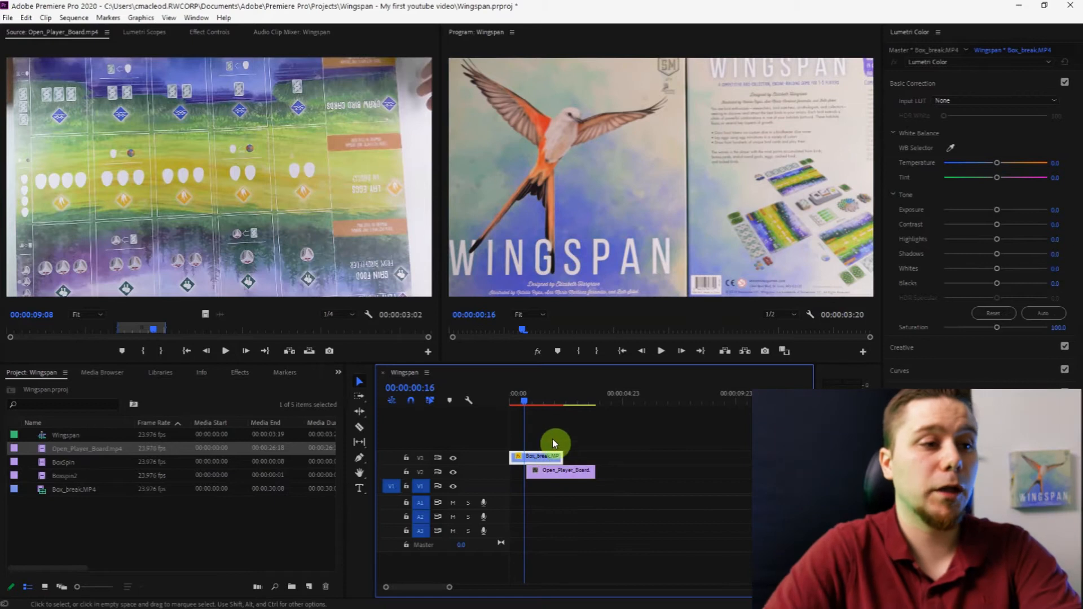
click(536, 404)
key(space)
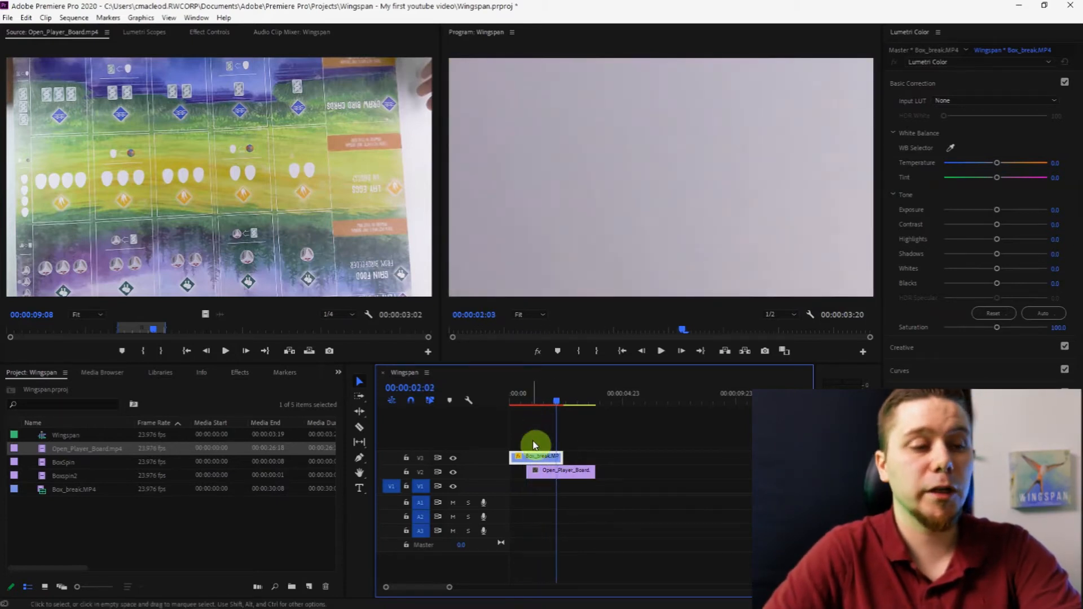
key(j)
key(k)
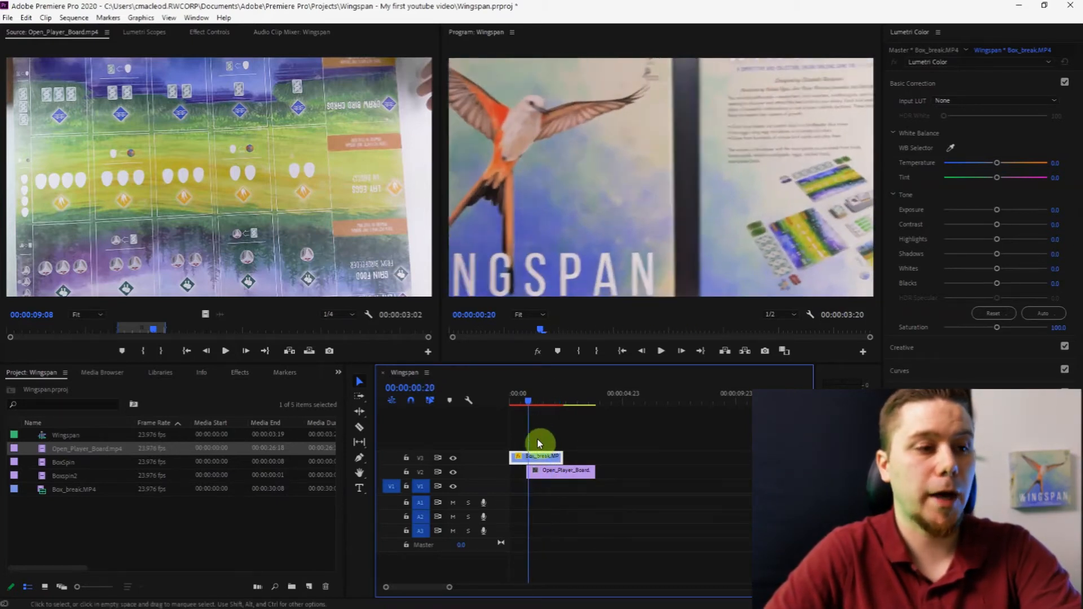
click(218, 31)
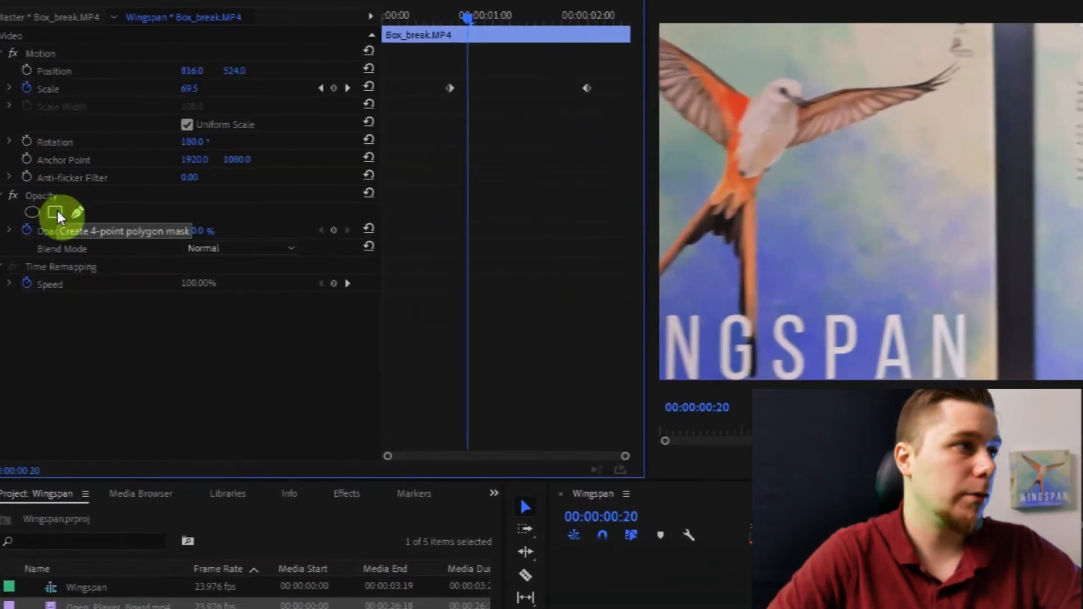
click(57, 212)
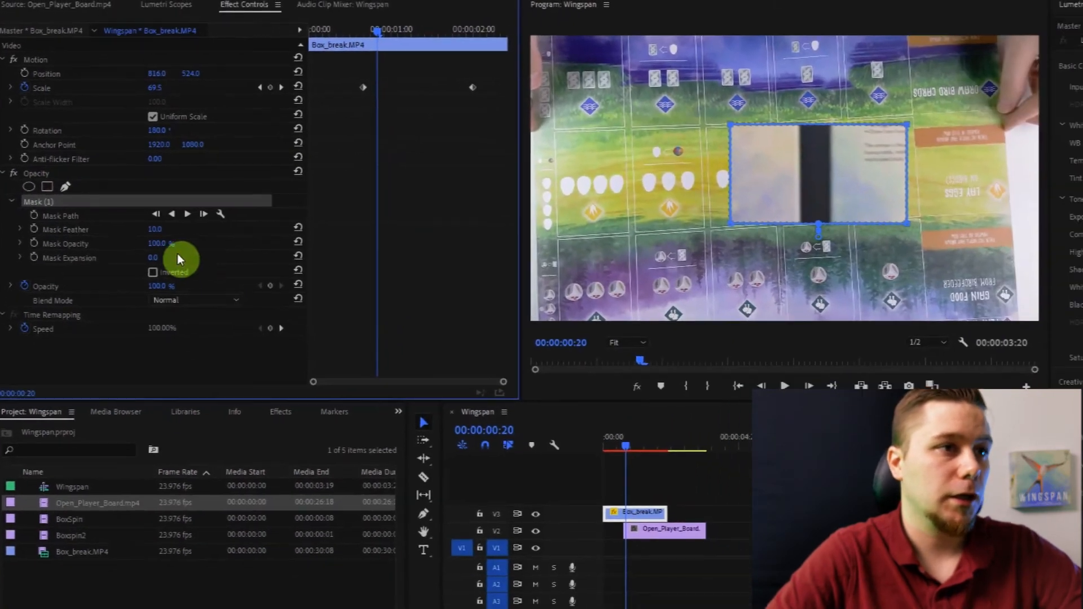
click(153, 273)
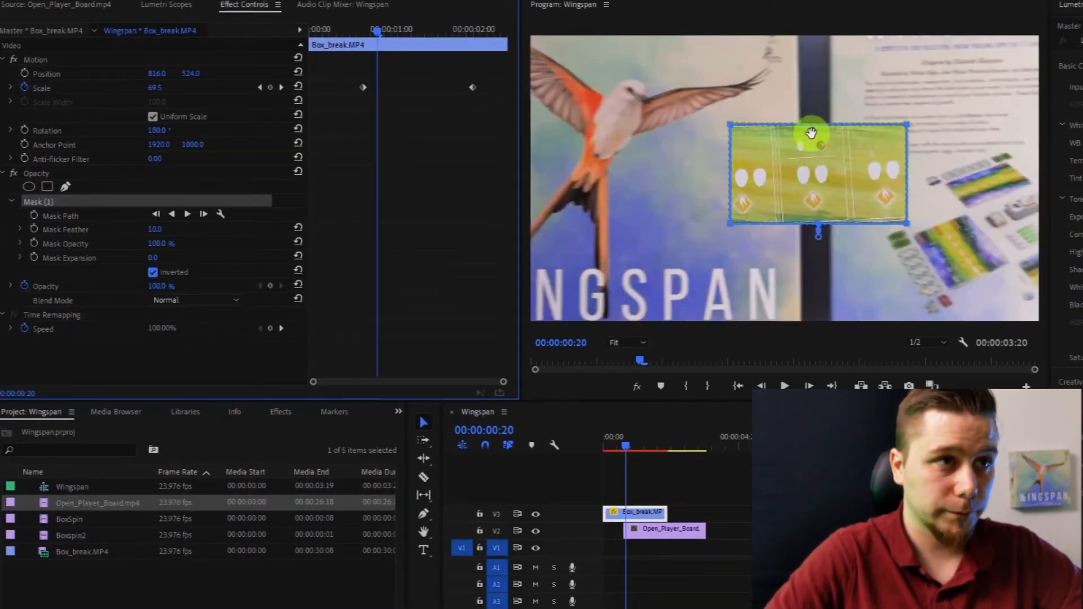
Reshape the mask to cover the dark gap between the box halves over the full frame height and set its feather to 50
click(730, 127)
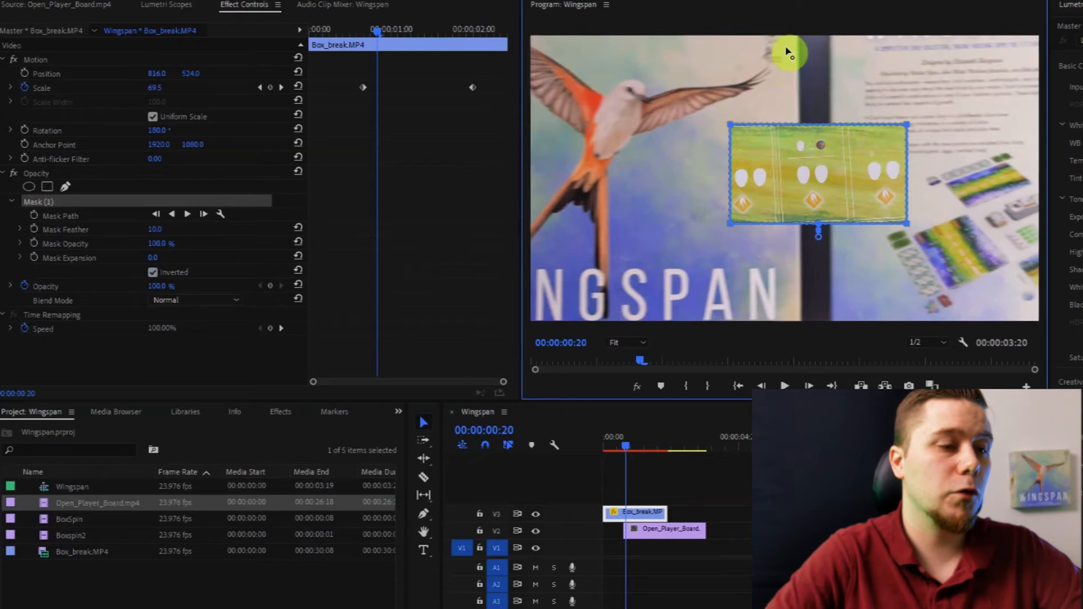
drag(797, 35, 797, 37)
drag(906, 124, 827, 35)
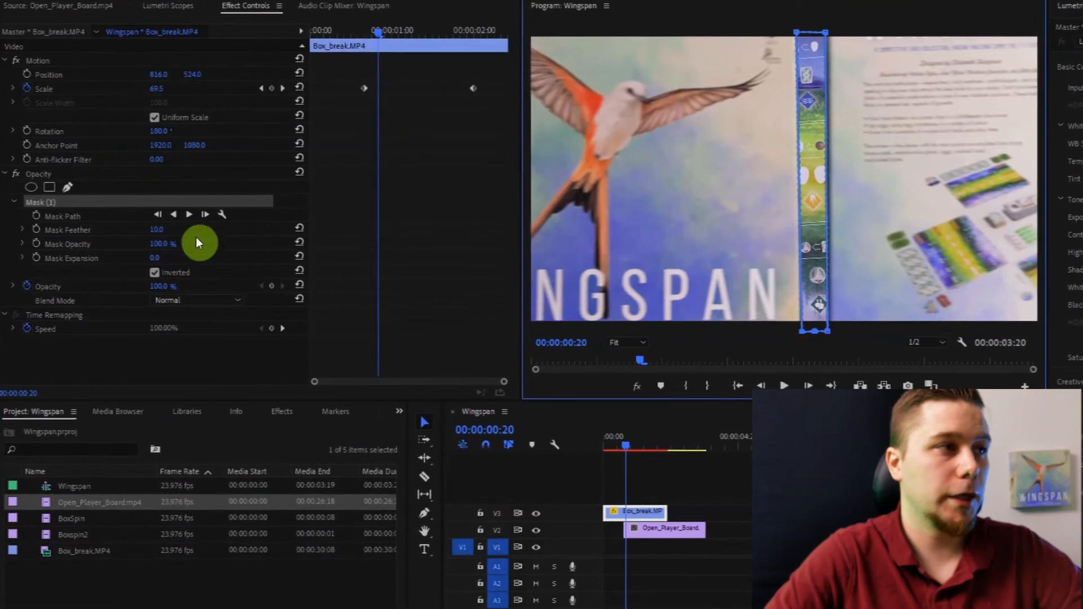
click(157, 236)
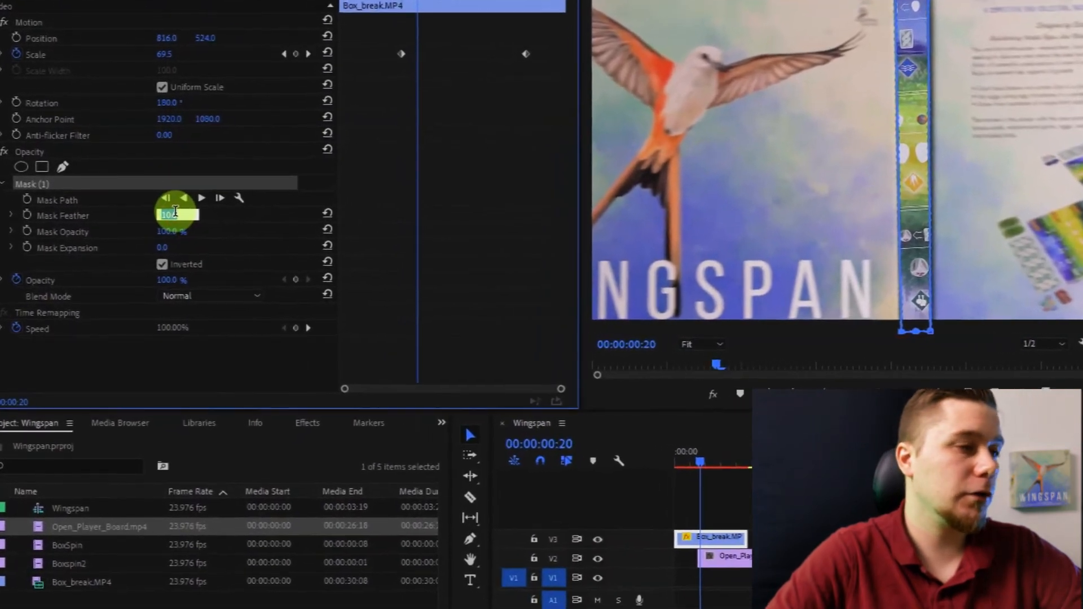
text(50)
key(Return)
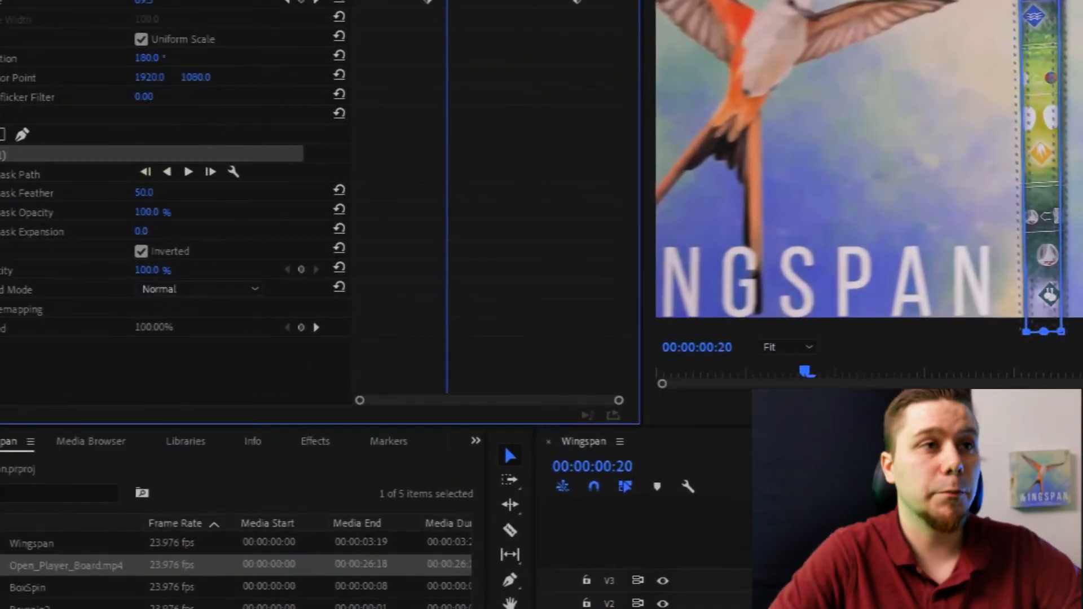
Start animating the Box_break.MP4 mask path at 00:00:00:20 and advance to 00:00:00:22 with the mask path selected
click(1, 176)
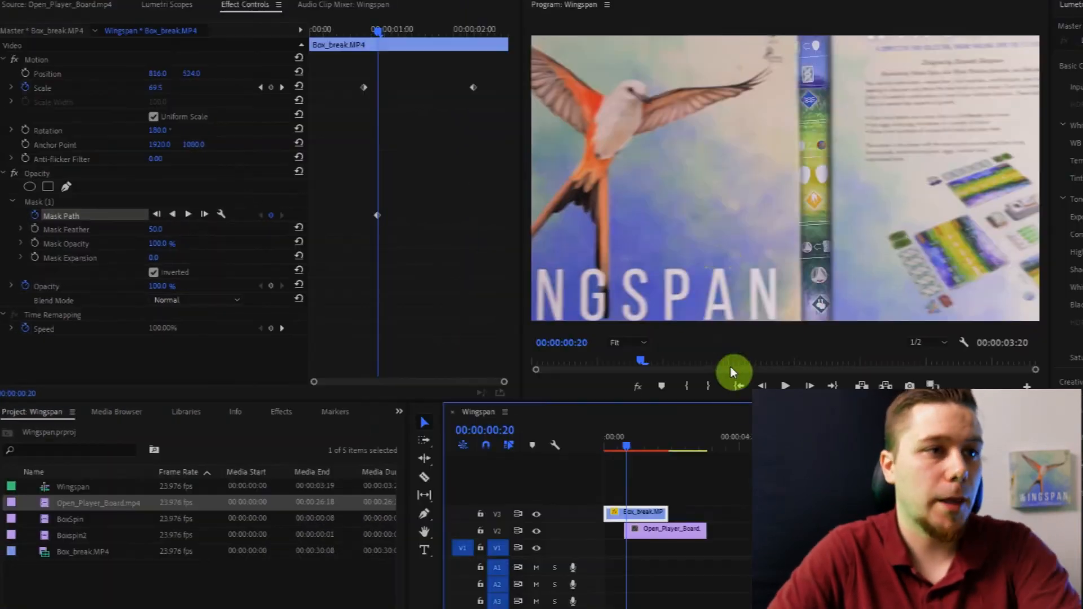
key(Right)
key(Right)
key(Right)
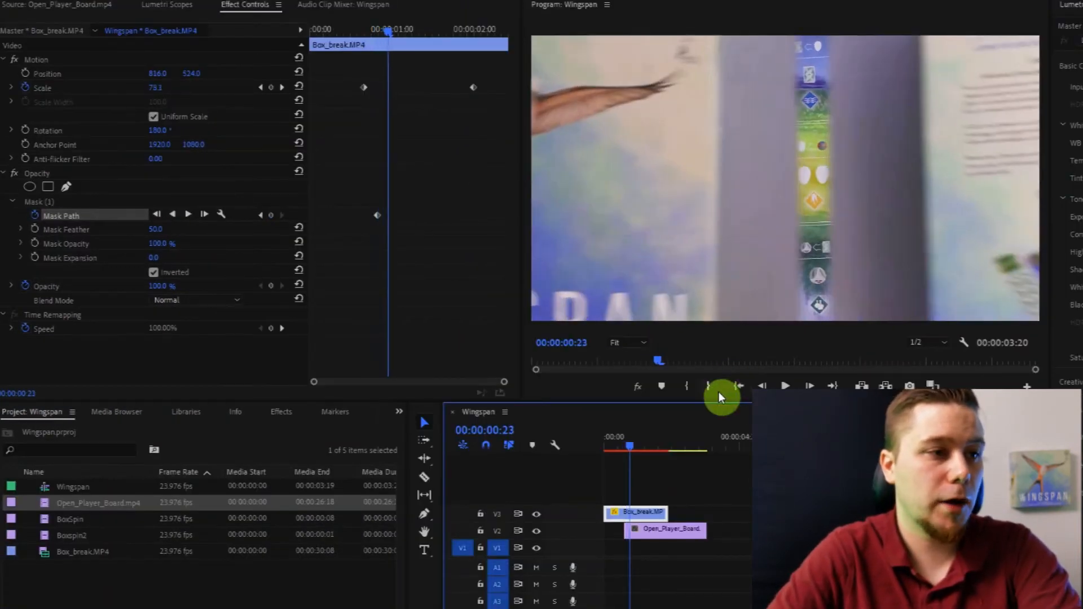
key(Left)
click(62, 217)
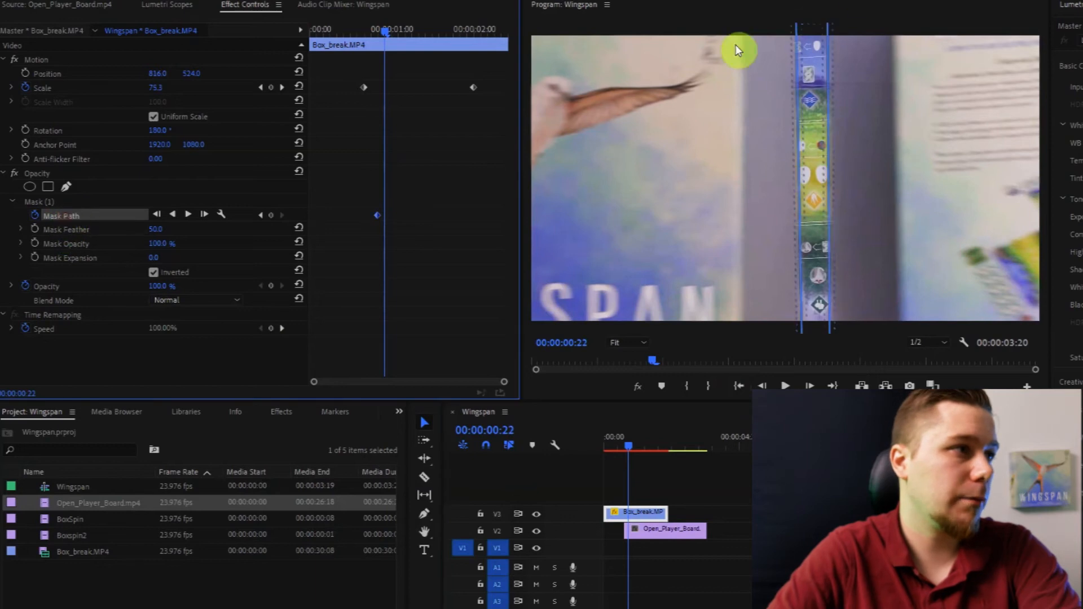
Reduce the preview to 25% and widen the mask at 00:00:00:22 to cover the gap between the box halves
click(629, 342)
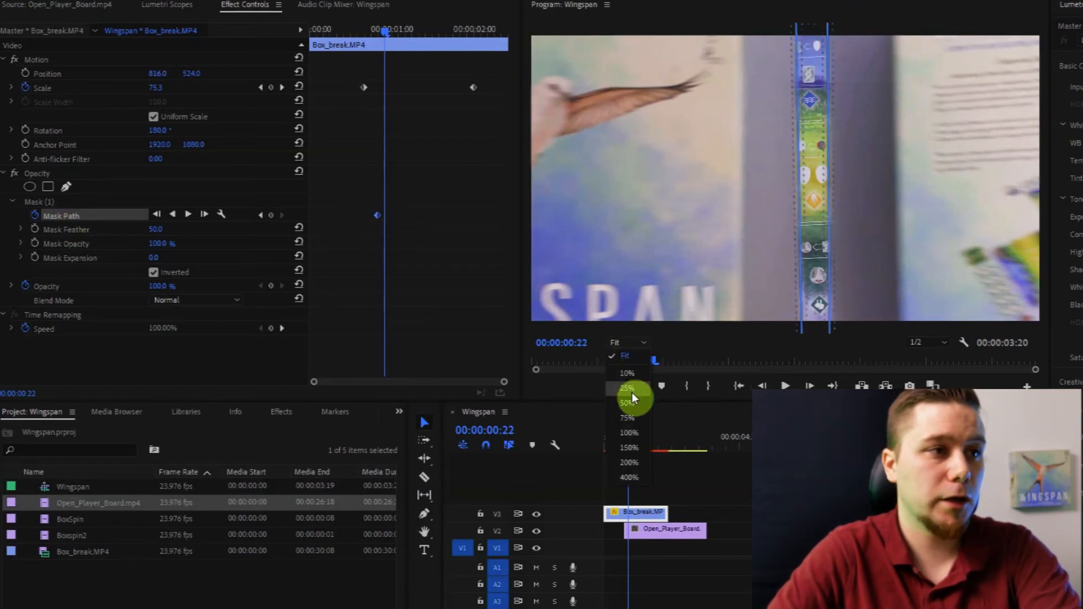
click(632, 392)
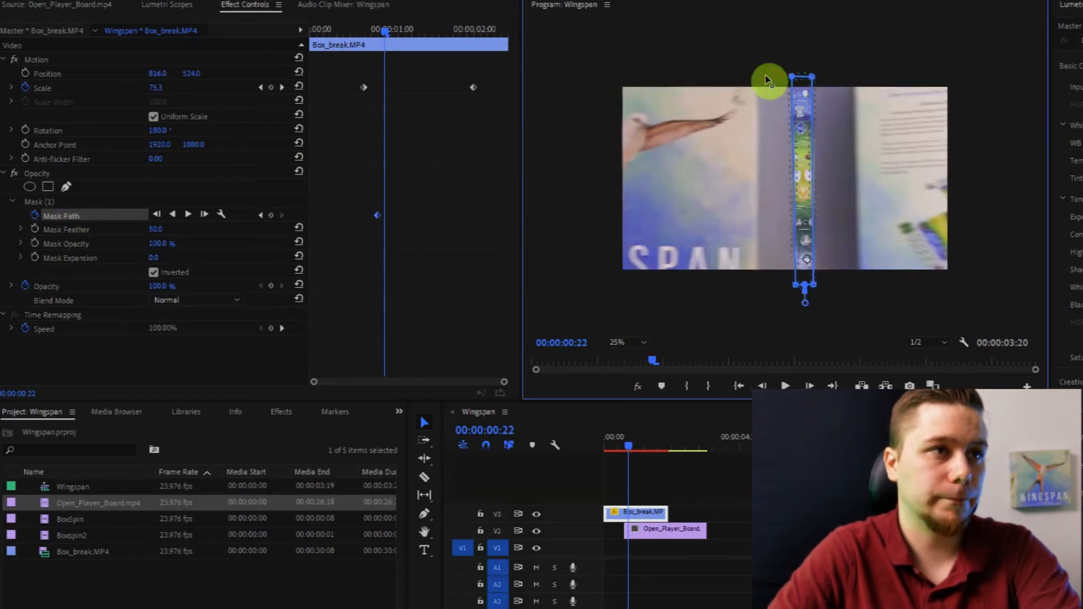
drag(767, 79, 757, 77)
drag(797, 290, 794, 287)
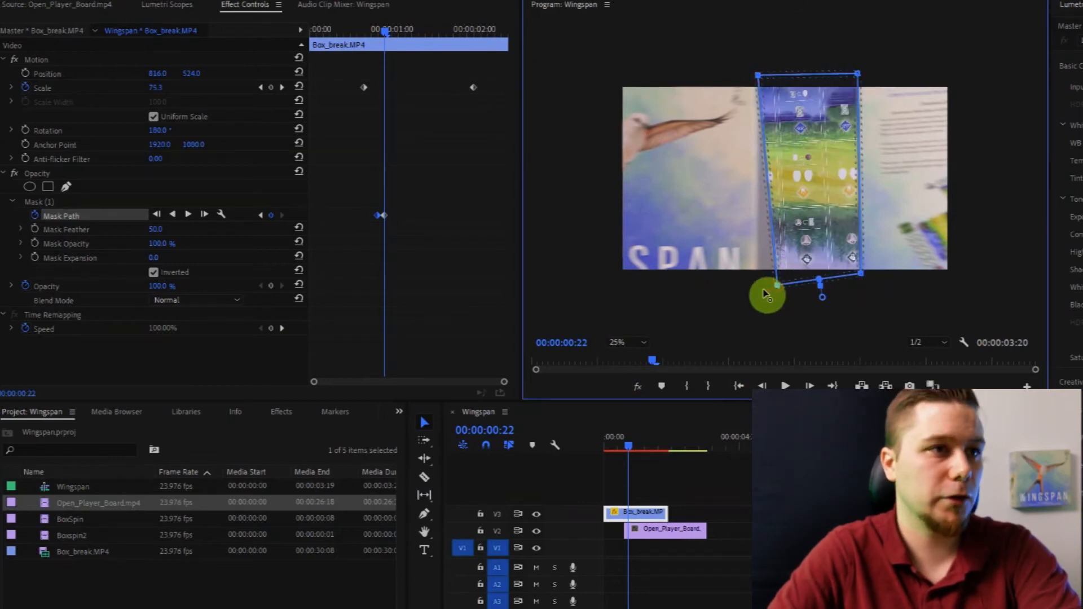
drag(763, 290, 757, 290)
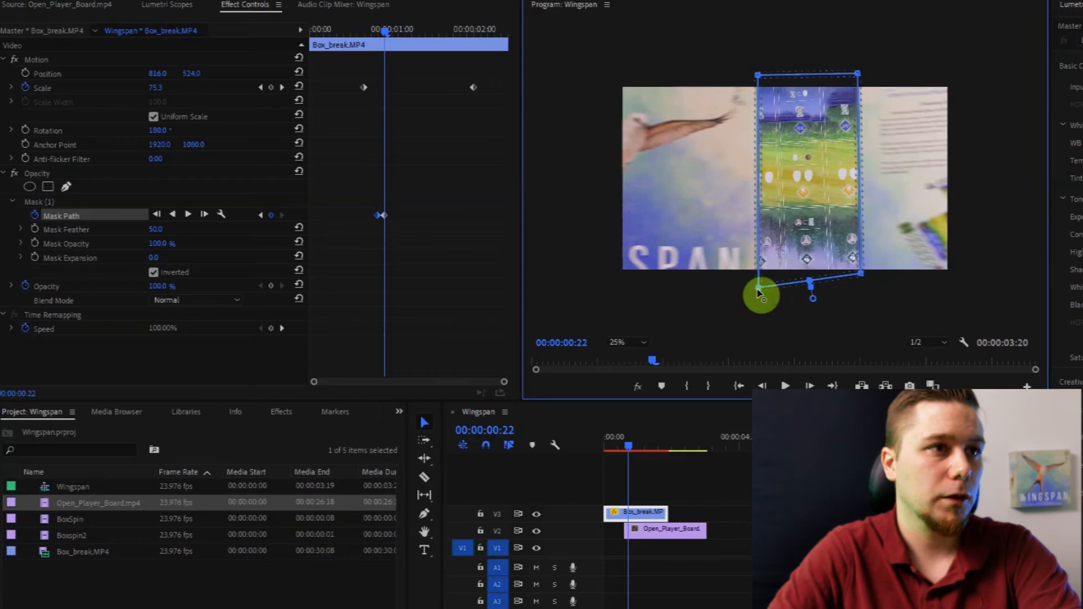
Two frames past the 00:00:00:22 keyframe, spread all four mask corners outward to follow the separating box halves
click(627, 448)
key(Right)
key(Right)
key(Right)
drag(863, 66, 906, 70)
drag(865, 280, 917, 290)
drag(754, 68, 709, 68)
drag(754, 296, 702, 299)
Four more frames on, pull all four mask corners outside the frame so the player board fills the picture
key(Right)
key(Right)
key(Right)
key(Right)
drag(927, 54, 978, 59)
drag(938, 306, 993, 314)
drag(693, 316, 600, 318)
drag(701, 53, 693, 53)
Step back and forth through the box split frame by frame to check the mask animation up to 00:00:01:13
drag(633, 446, 694, 533)
key(Left)
key(Left)
key(Left)
key(Left)
key(Left)
key(Left)
key(Left)
key(Left)
key(Left)
key(Left)
key(Left)
key(Left)
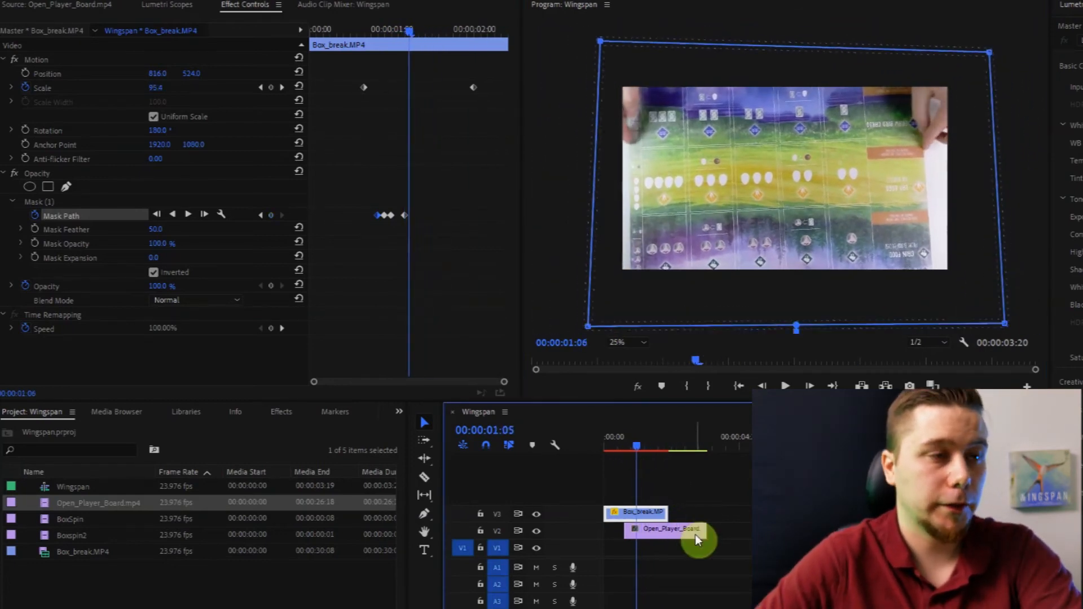
key(Right)
key(Right)
key(Right)
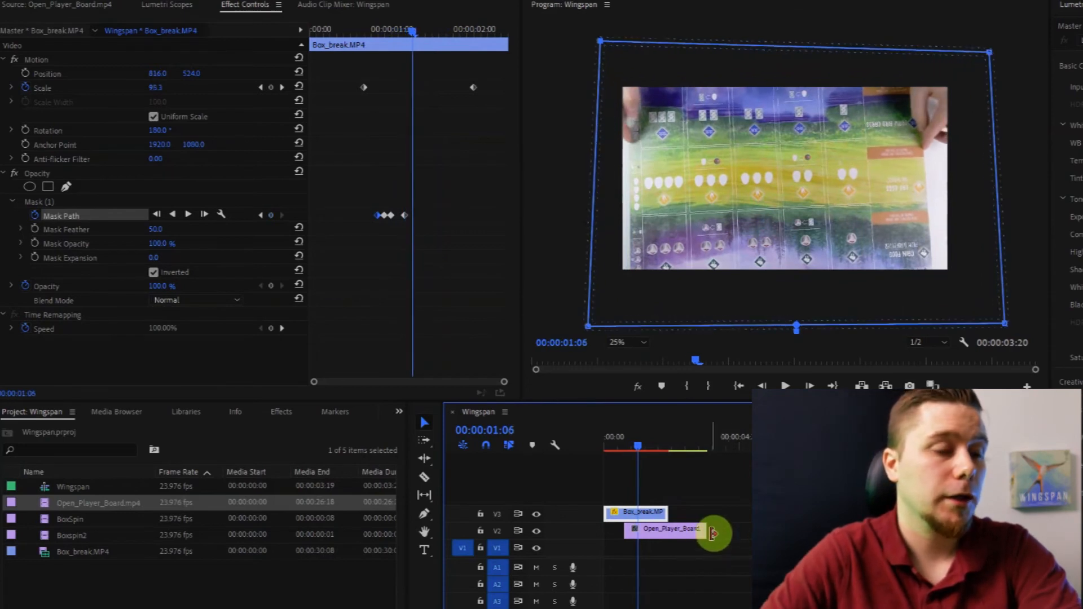
key(Right)
key(Right)
key(Right)
key(Right)
key(Right)
key(Right)
key(Right)
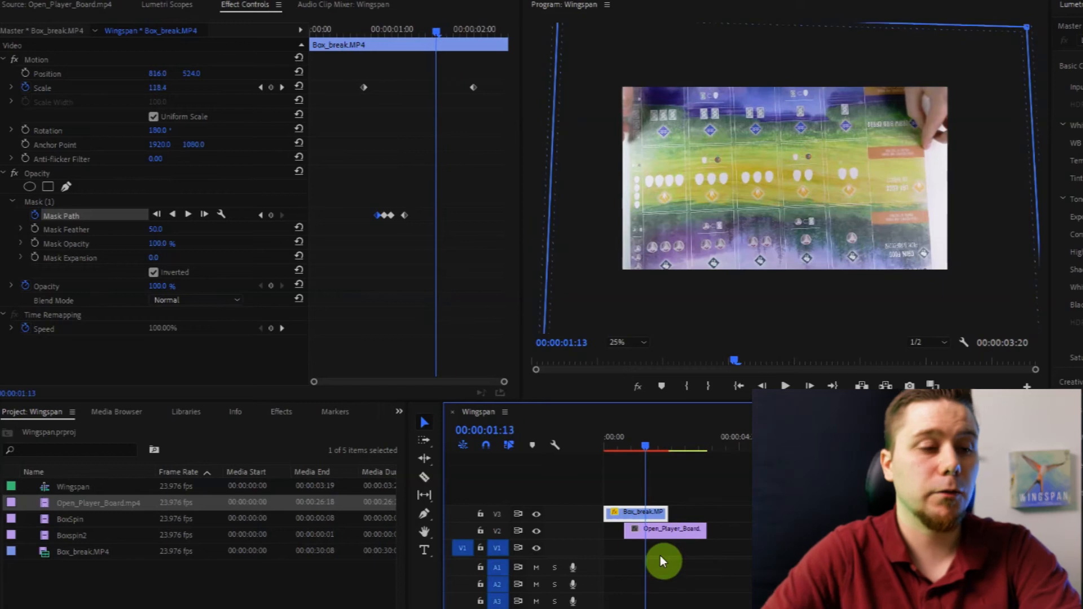
Set the Open_Player_Board.mp4 clip's scale to 105 at 00:00:00:21 and start keyframing its scale there
double_click(667, 537)
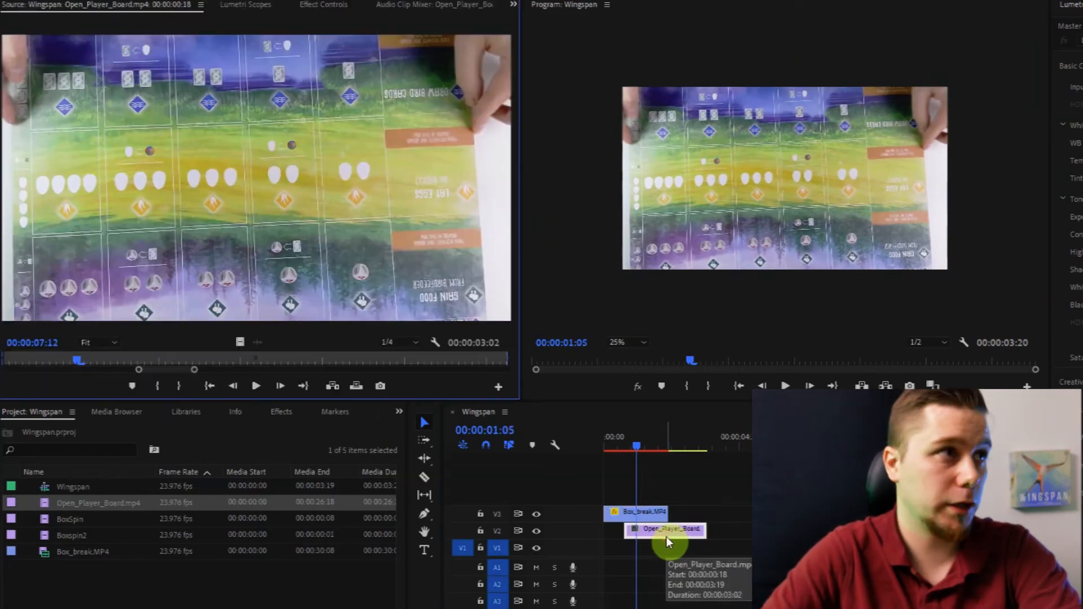
click(317, 6)
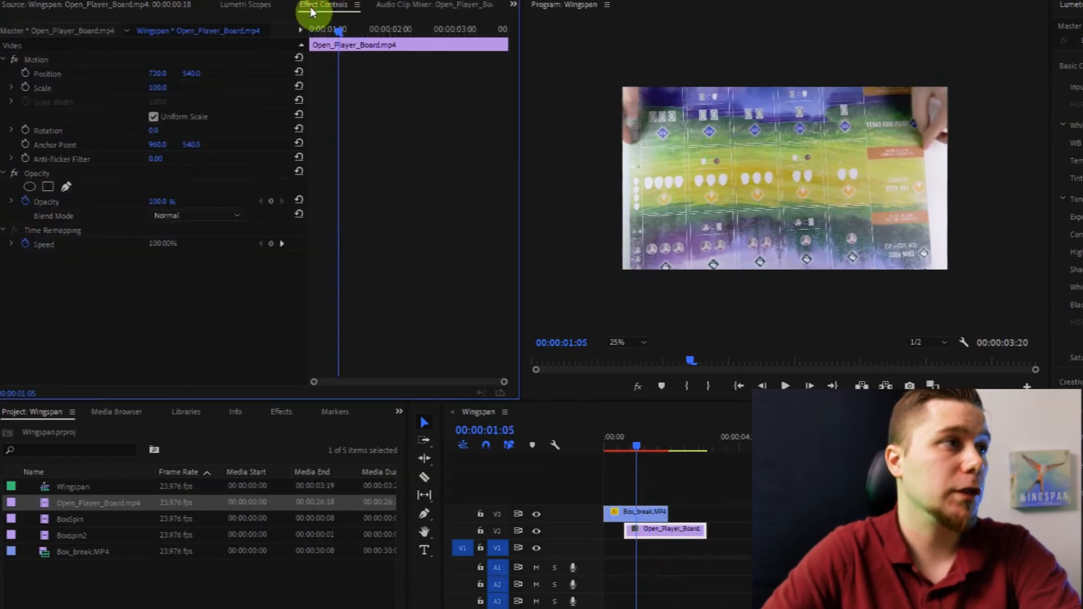
drag(635, 447, 626, 447)
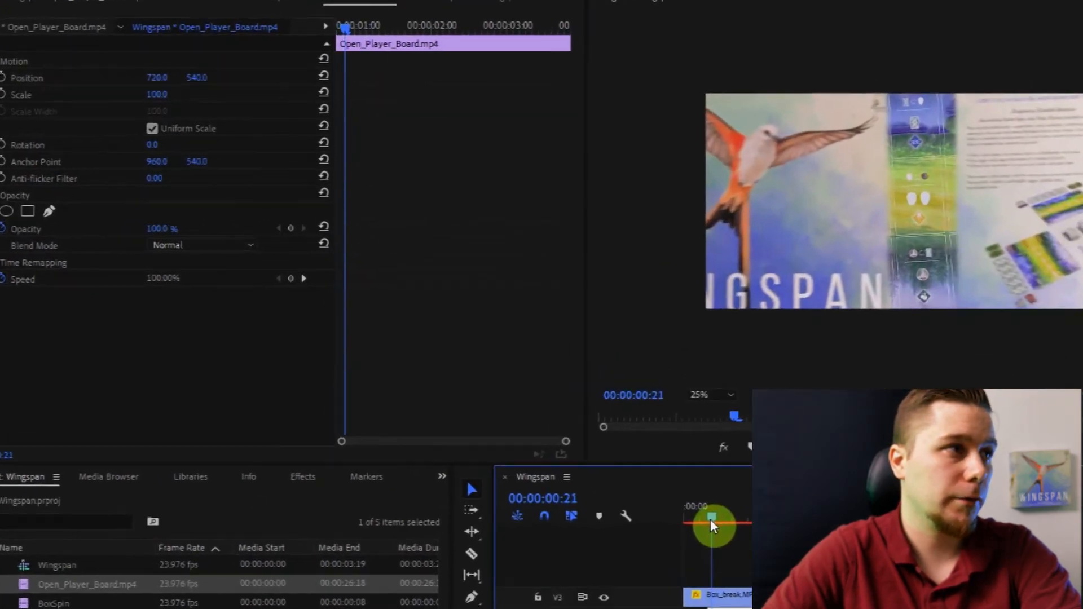
click(158, 96)
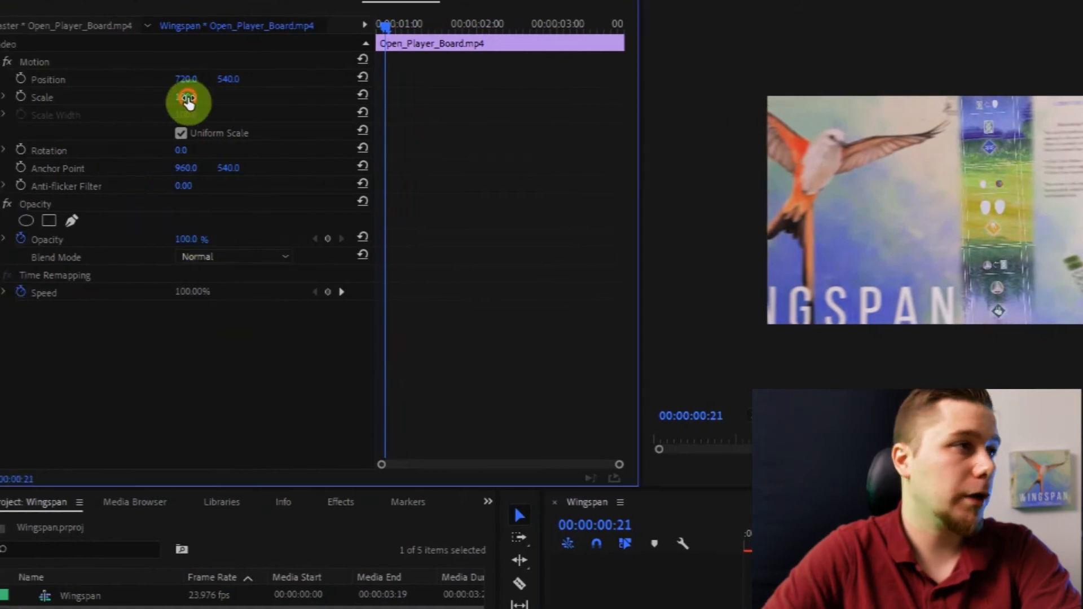
text(105)
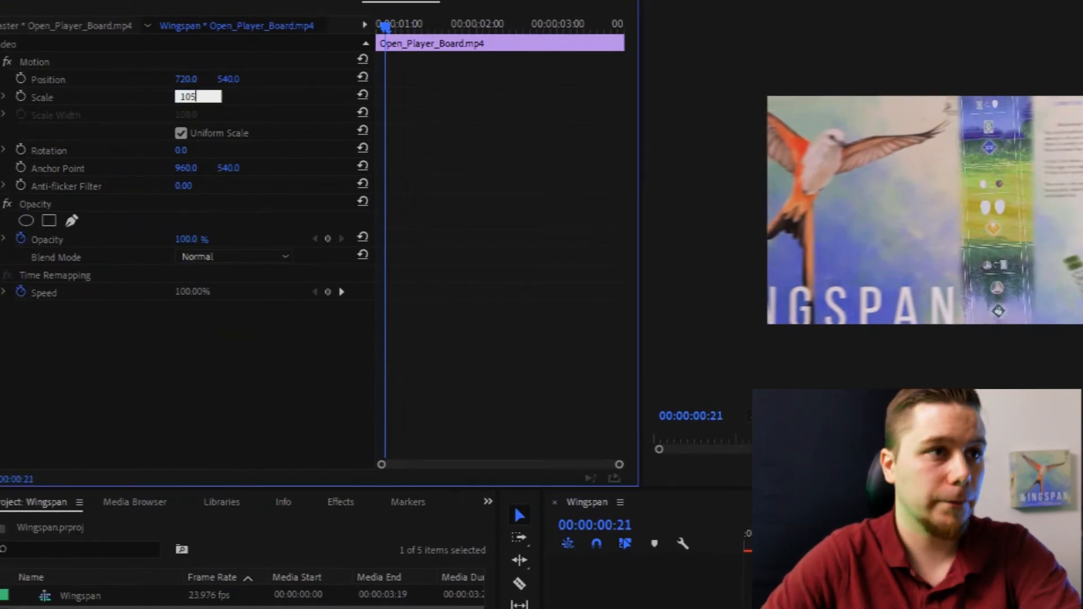
click(307, 105)
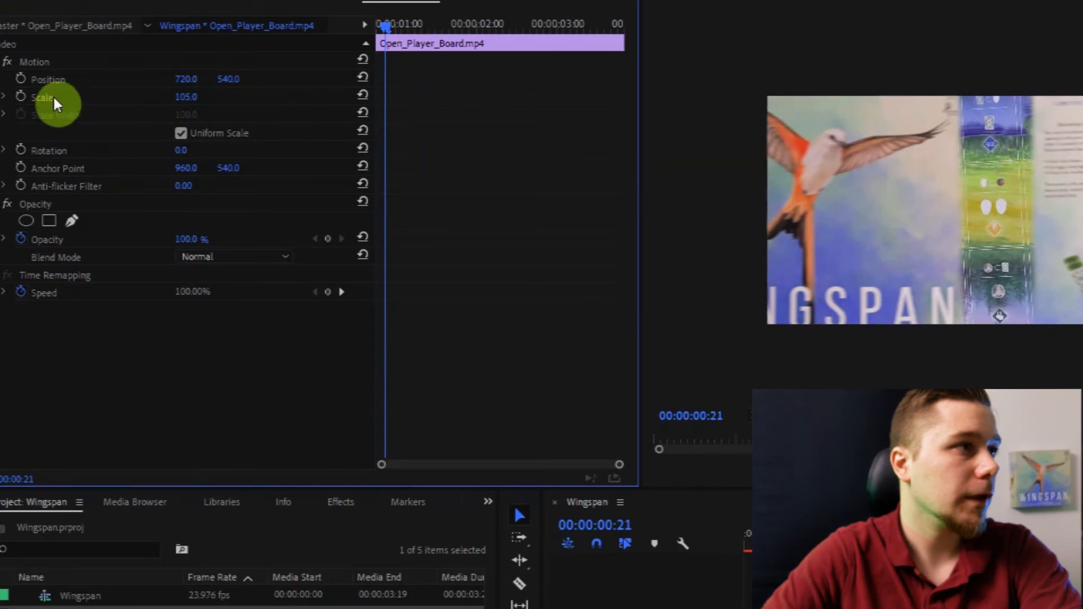
click(22, 99)
Add a scale keyframe of 200 to the Open_Player_Board.mp4 clip at 00:00:01:22
drag(773, 550, 800, 554)
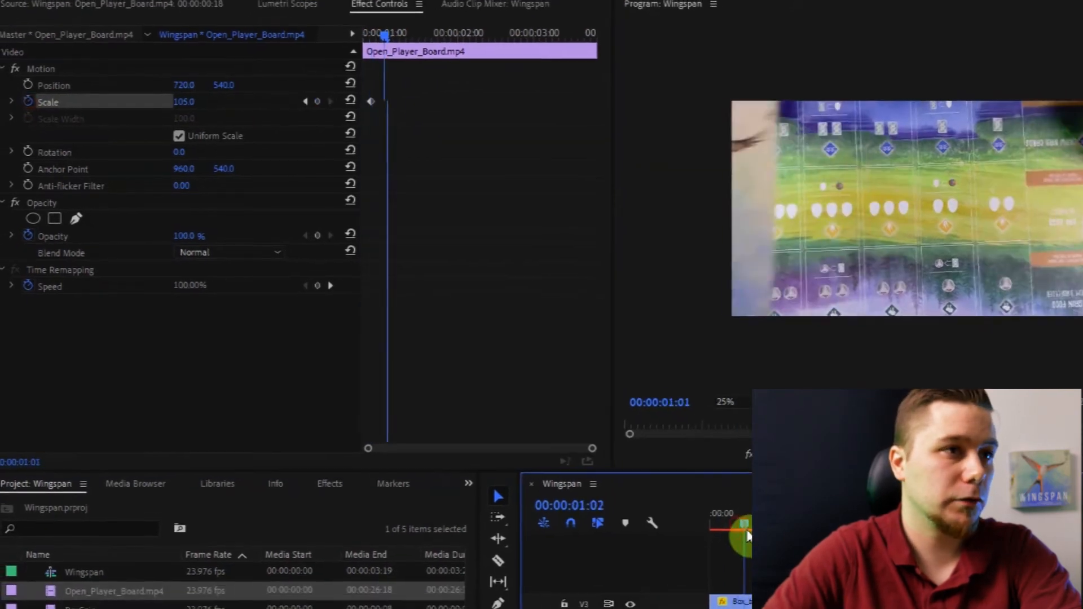
drag(728, 518, 734, 520)
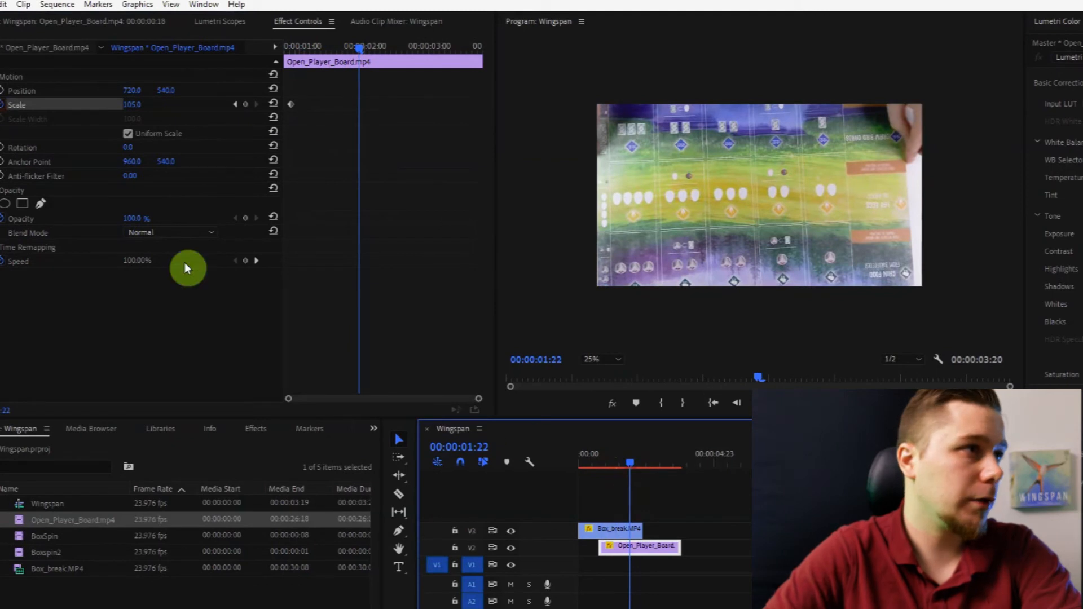
click(134, 103)
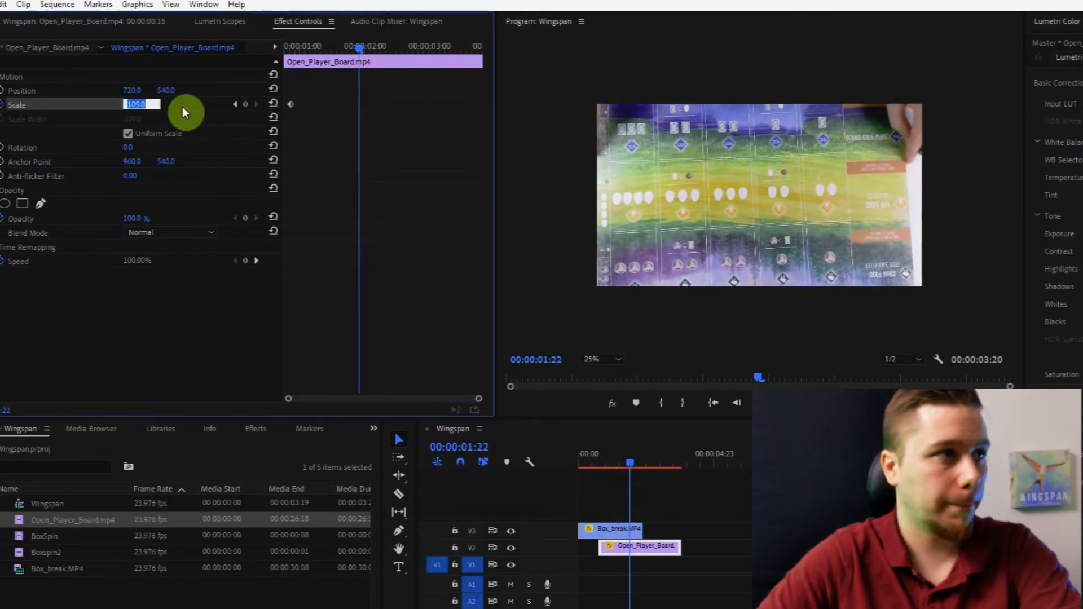
text(200)
key(Return)
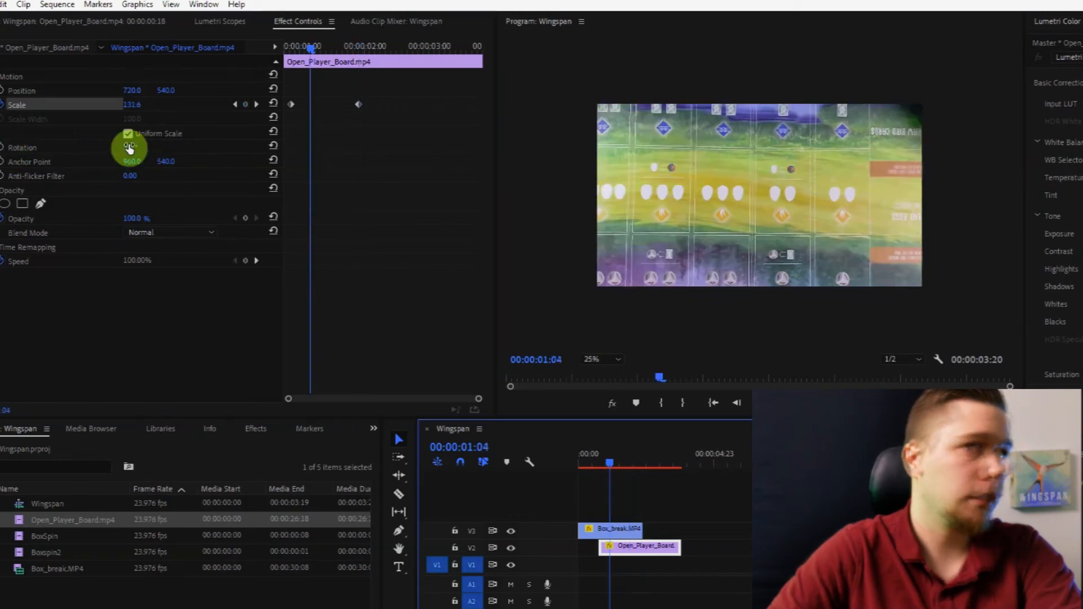
Set the Open_Player_Board.mp4 clip's rotation to 183° and check it at 00:00:00:20
click(128, 150)
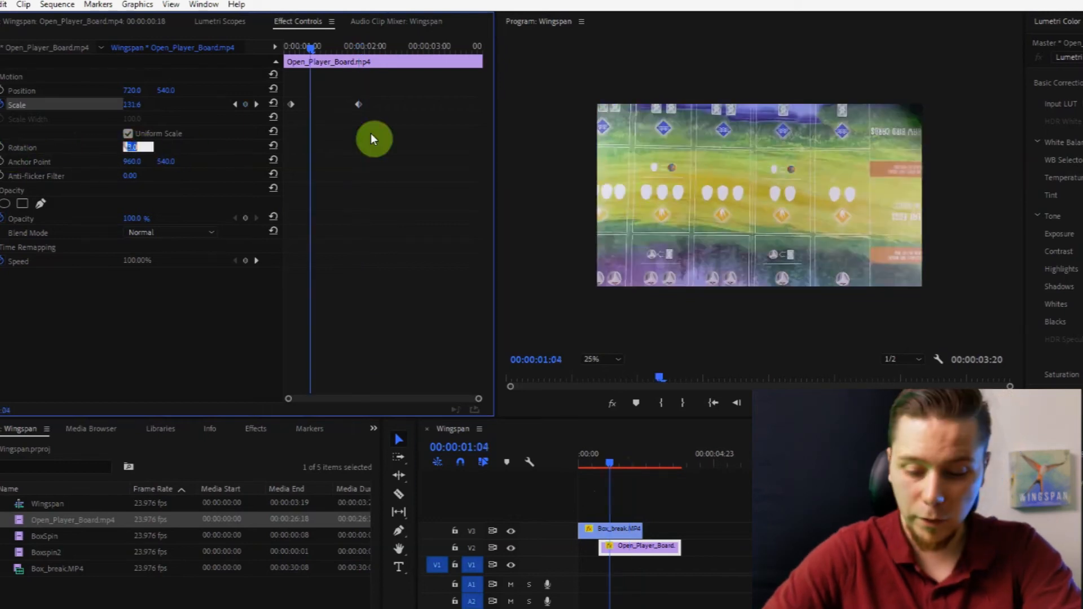
key(Return)
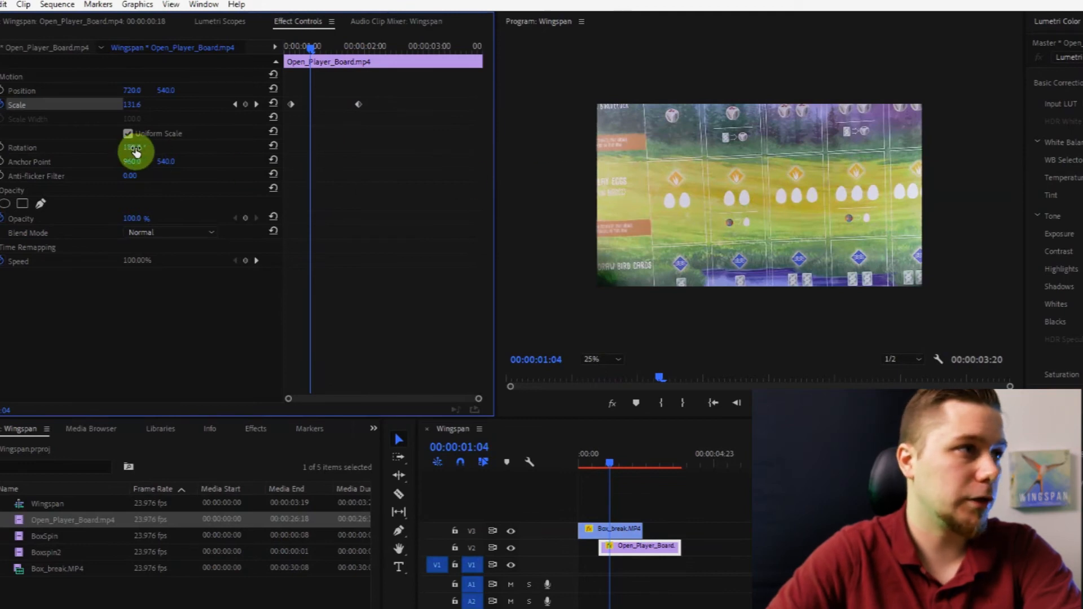
click(600, 471)
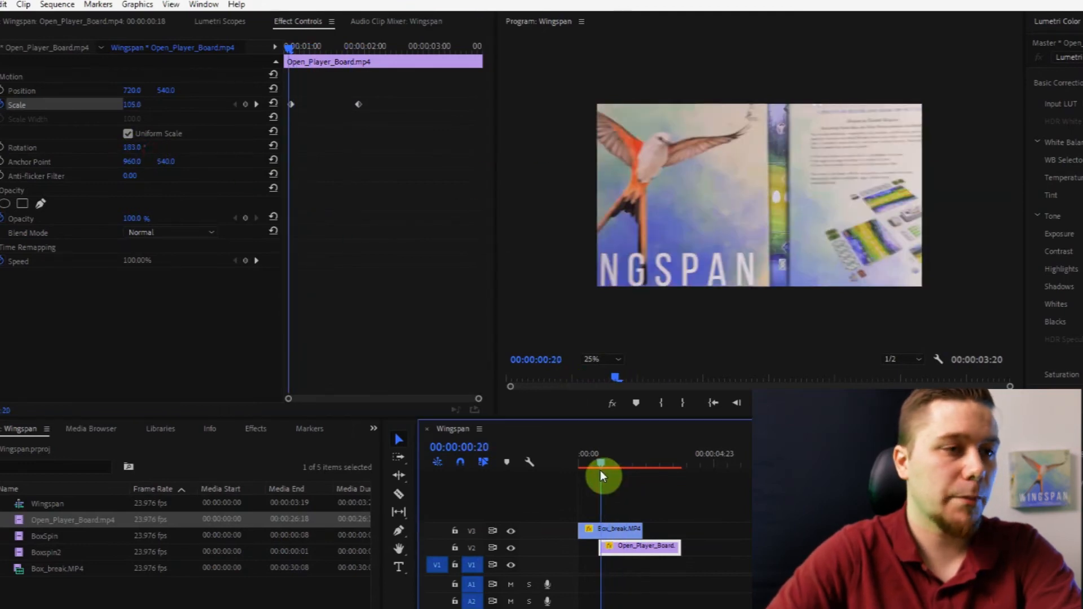
Move the Box_break.MP4 mask above the frame at 00:00:00:17 and check the frames before the box splits
click(763, 222)
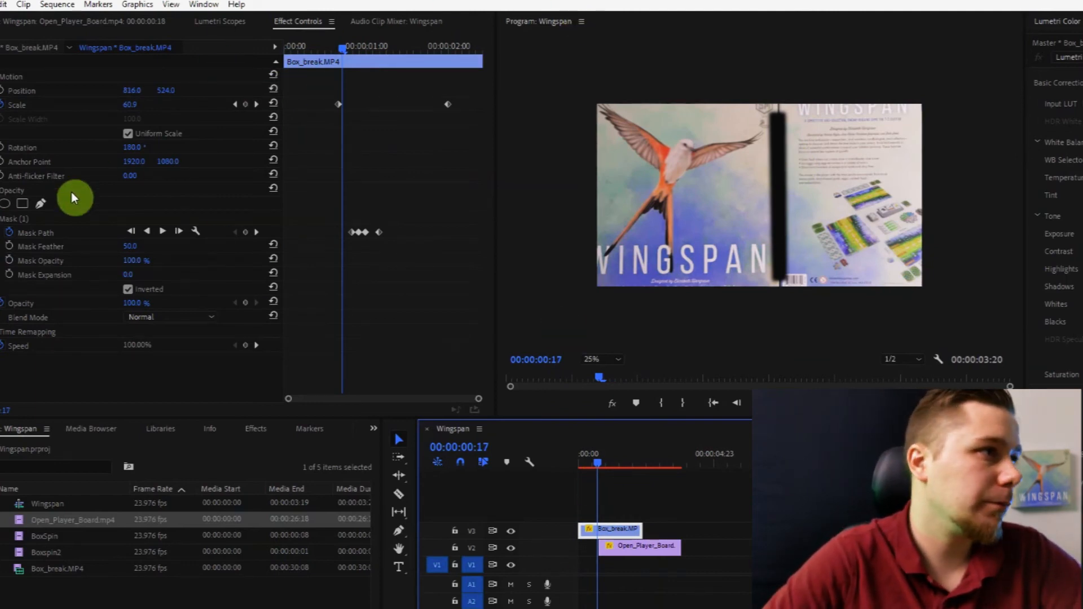
click(23, 222)
drag(776, 195, 772, 7)
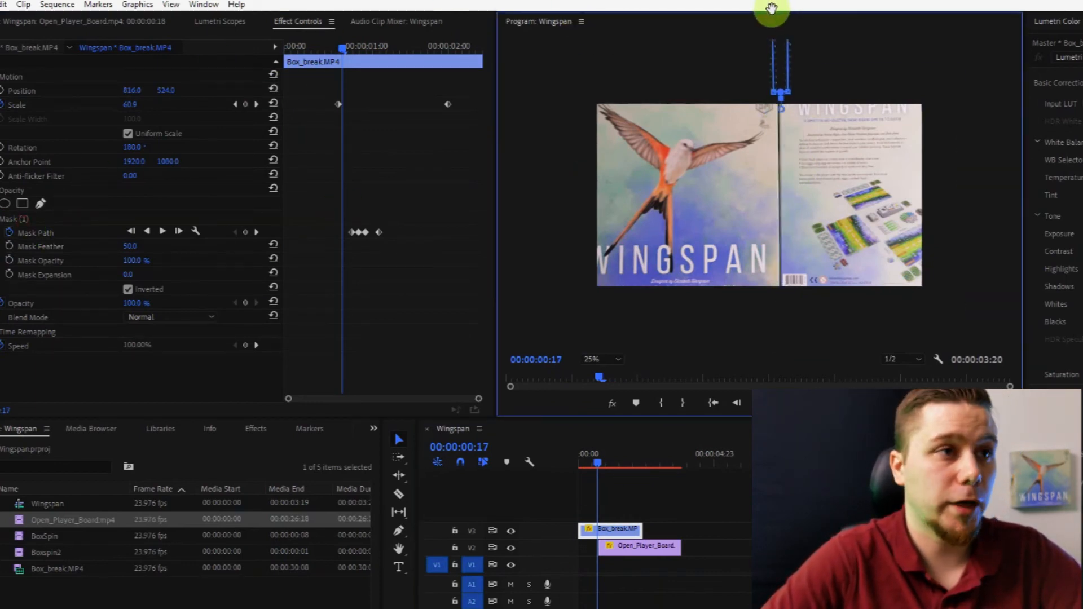
click(595, 462)
key(Left)
key(Left)
key(Left)
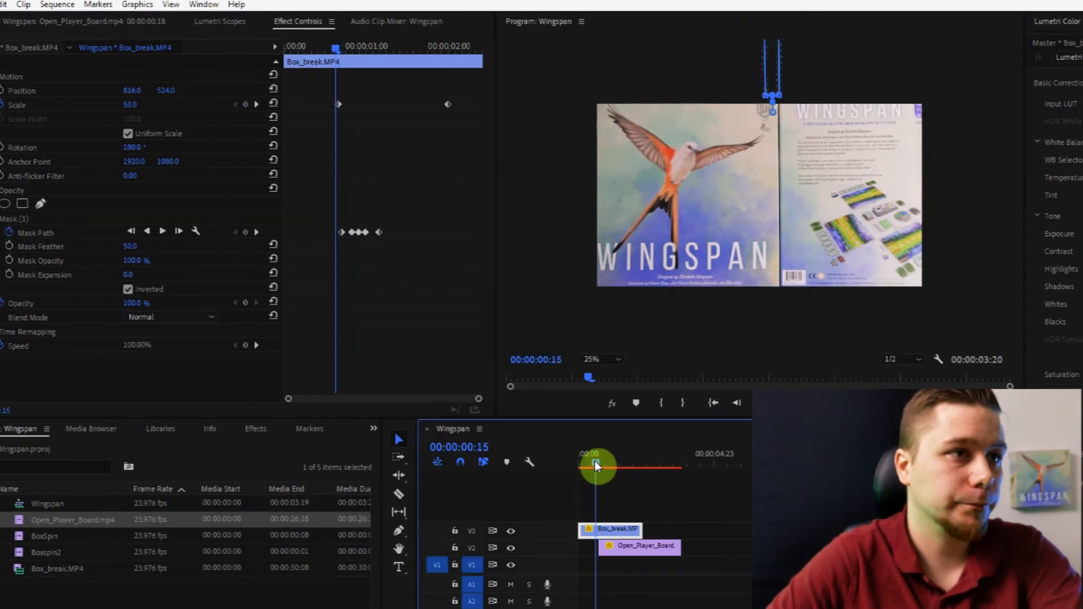
key(Left)
key(Left)
key(Left)
key(Left)
key(Left)
Keyframe the mask path frame by frame up to 00:00:00:19, fitting the mask along the opening gap between the box halves
key(Right)
key(Right)
key(Right)
key(Right)
key(Right)
key(Right)
key(Right)
key(Right)
key(Right)
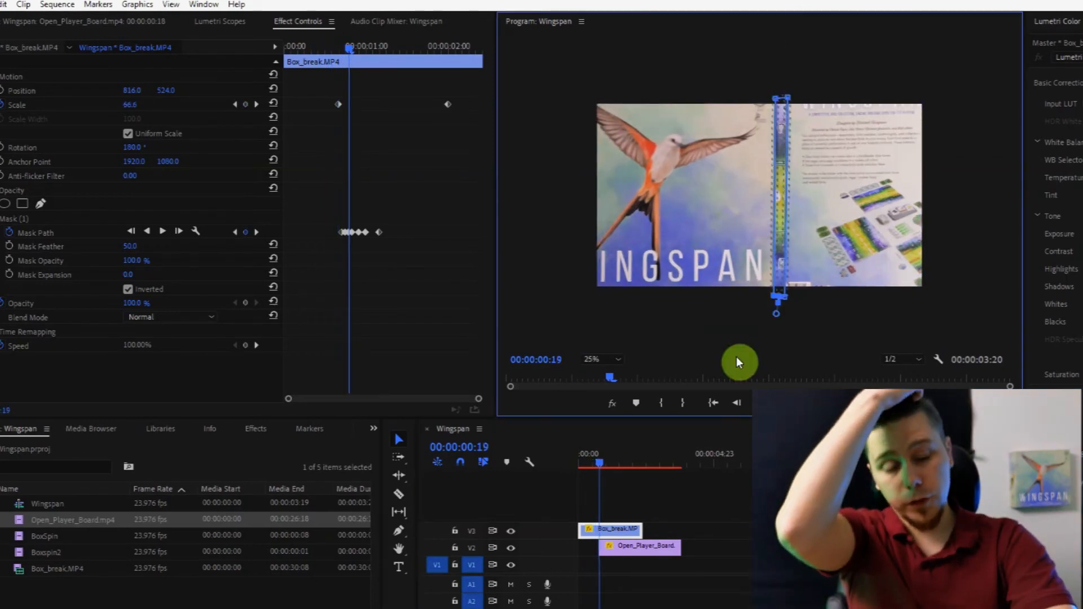
Scrub through the sequence to review the transition from the box to the player board
drag(598, 466, 642, 467)
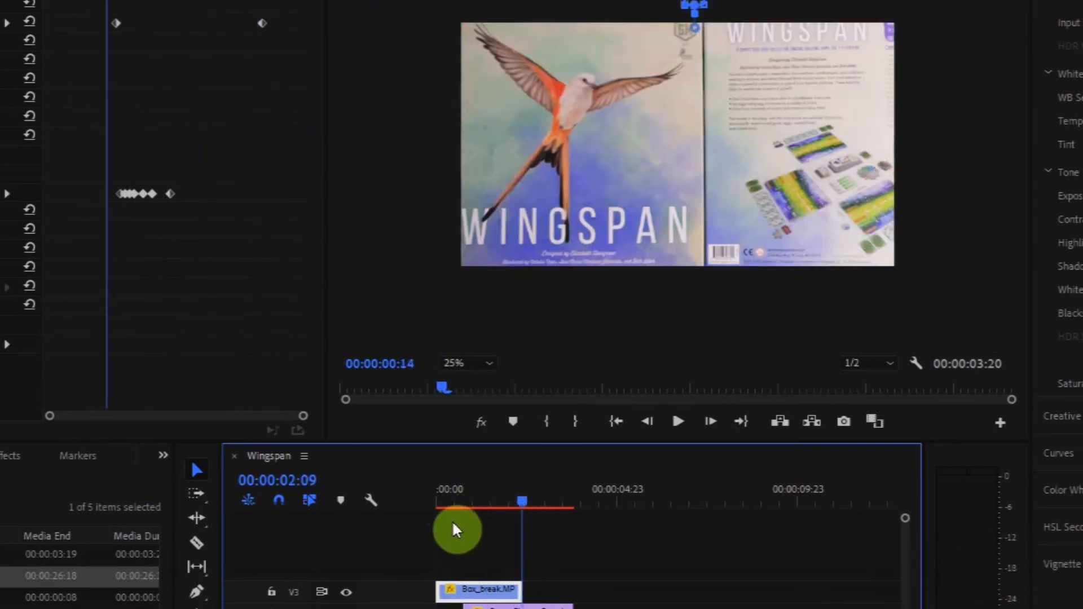
drag(455, 530, 489, 545)
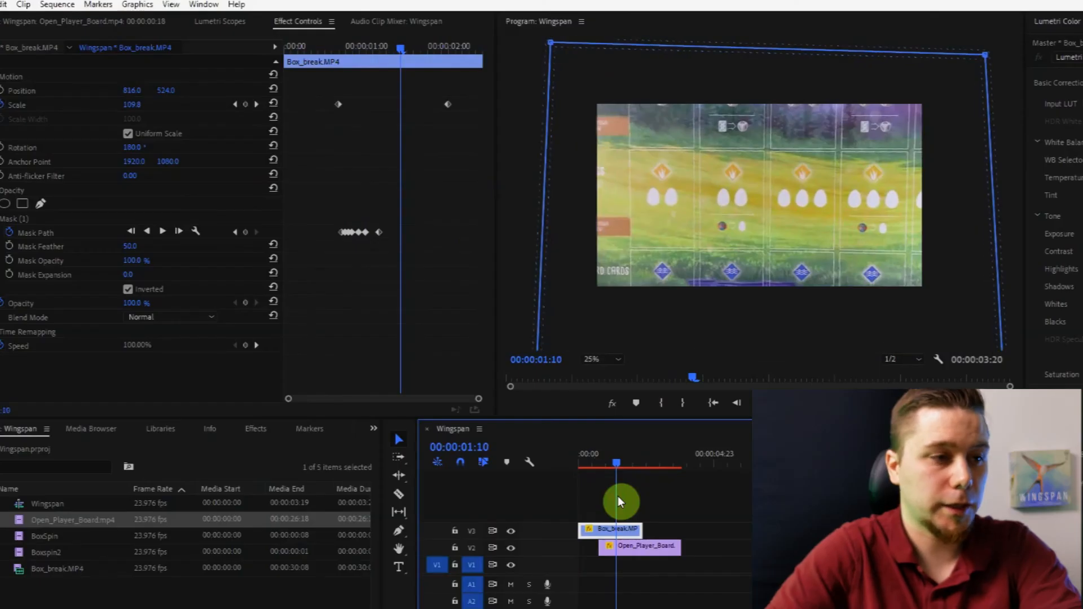
drag(618, 502, 652, 543)
click(653, 545)
Cut the Box_break.MP4 clip at 00:00:01:07 and delete the part after the cut
drag(648, 465, 613, 477)
click(623, 533)
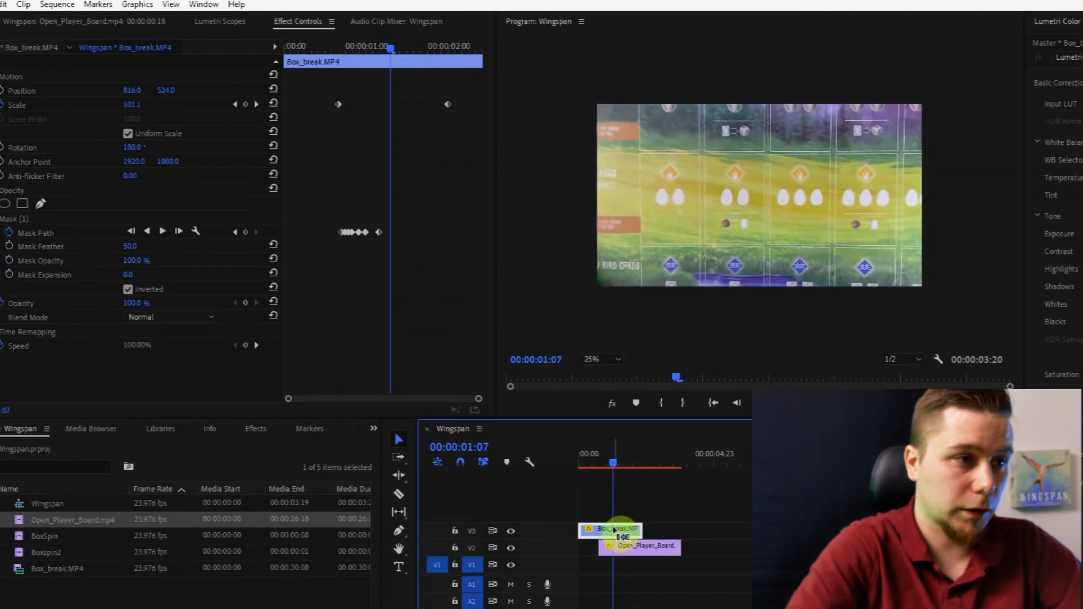
key(ctrl+k)
click(630, 536)
key(Delete)
Cut the Open_Player_Board.mp4 clip at 00:00:02:02 and delete the part after the cut
drag(612, 483, 640, 482)
click(652, 555)
key(ctrl+k)
click(665, 550)
key(Delete)
Place the BoxSpin and Boxspin2 clips one after the other on V1, starting at 00:00:02:02
click(33, 540)
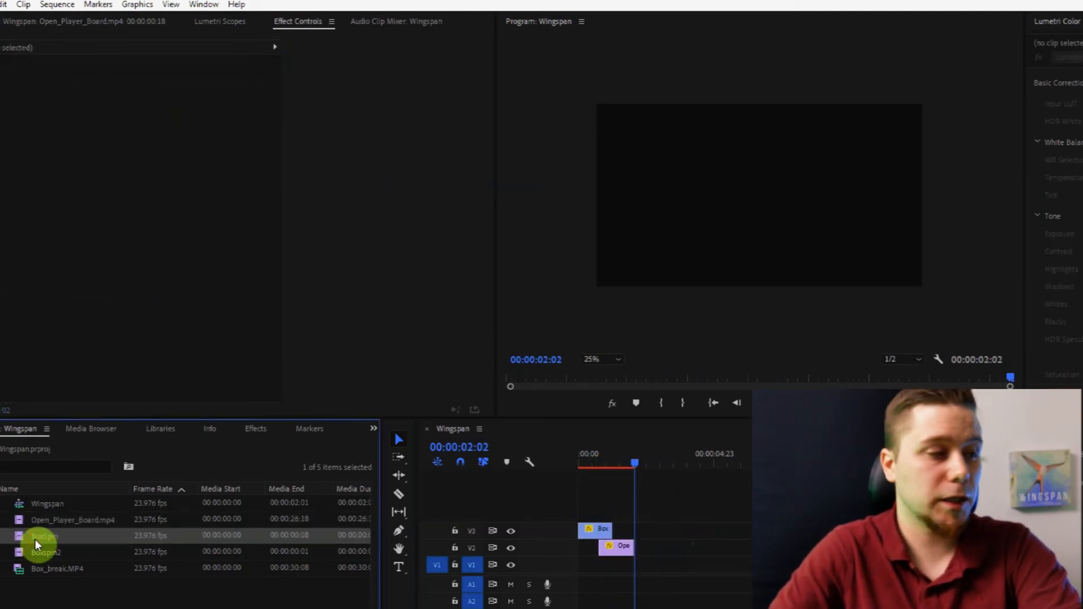
drag(41, 539, 659, 533)
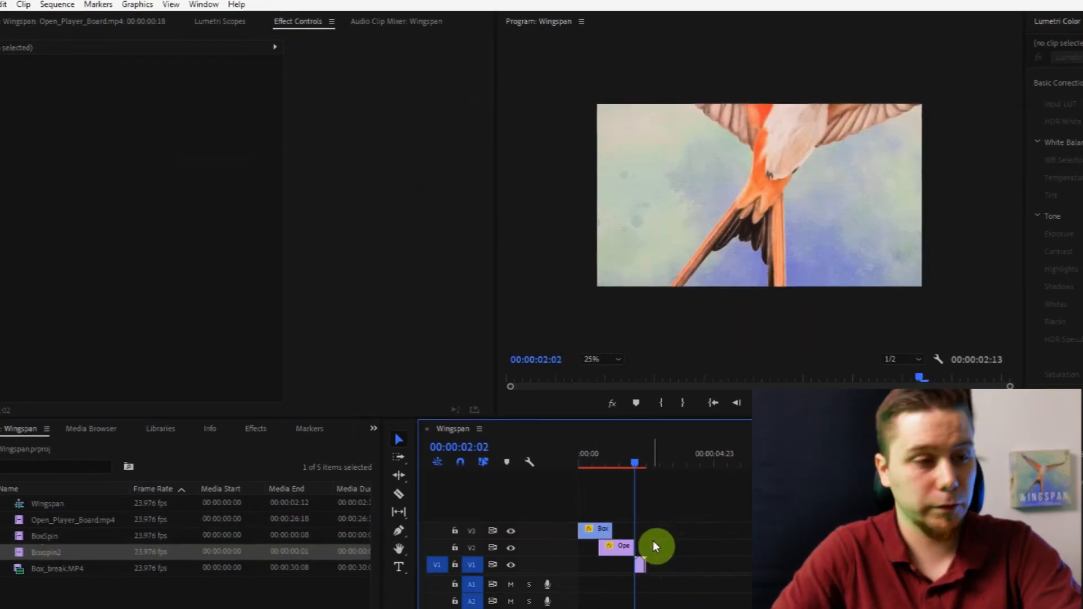
Apply Cross Dissolve where Open_Player_Board.mp4 on V2 meets the BoxSpin clip on V1 at 00:00:02:02
key(=)
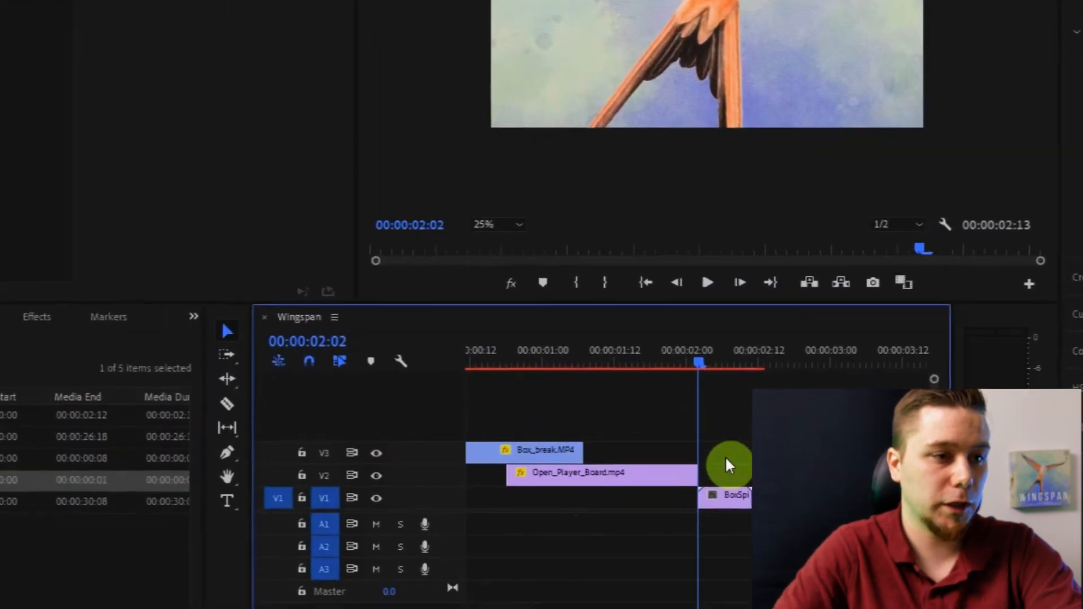
click(680, 475)
click(677, 444)
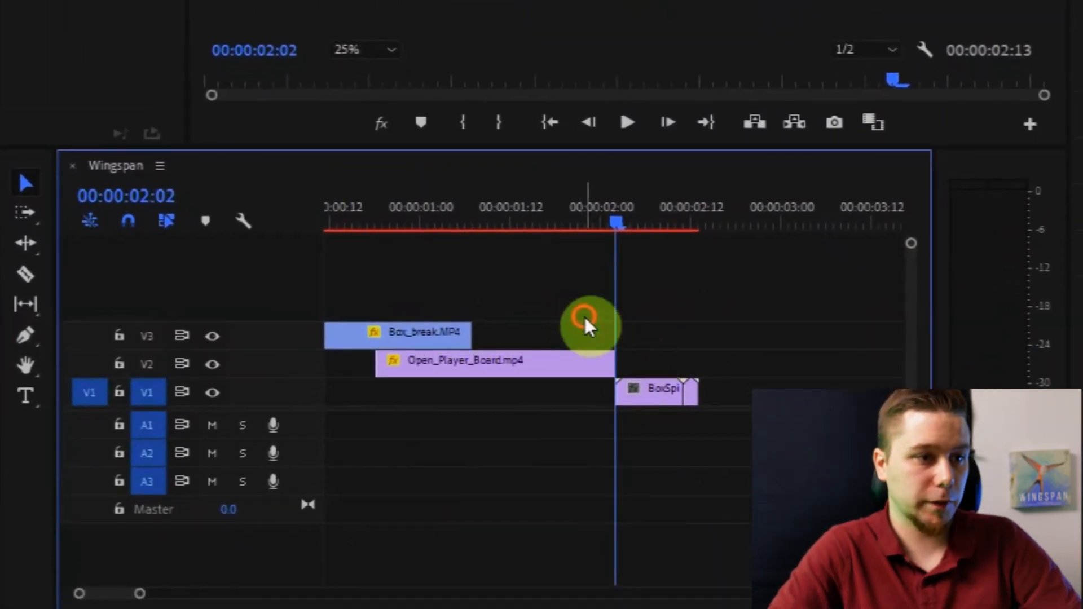
drag(587, 326, 633, 435)
key(ctrl+d)
click(382, 364)
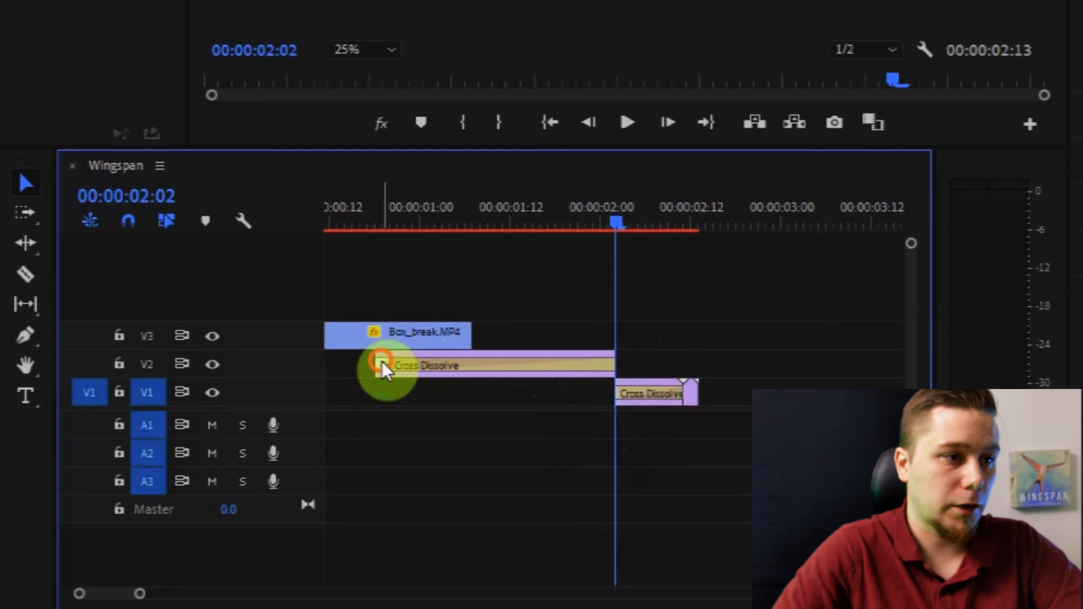
Set the durations of both Cross Dissolves, on Open_Player_Board.mp4 and on BoxSpin, to 2 frames
double_click(526, 366)
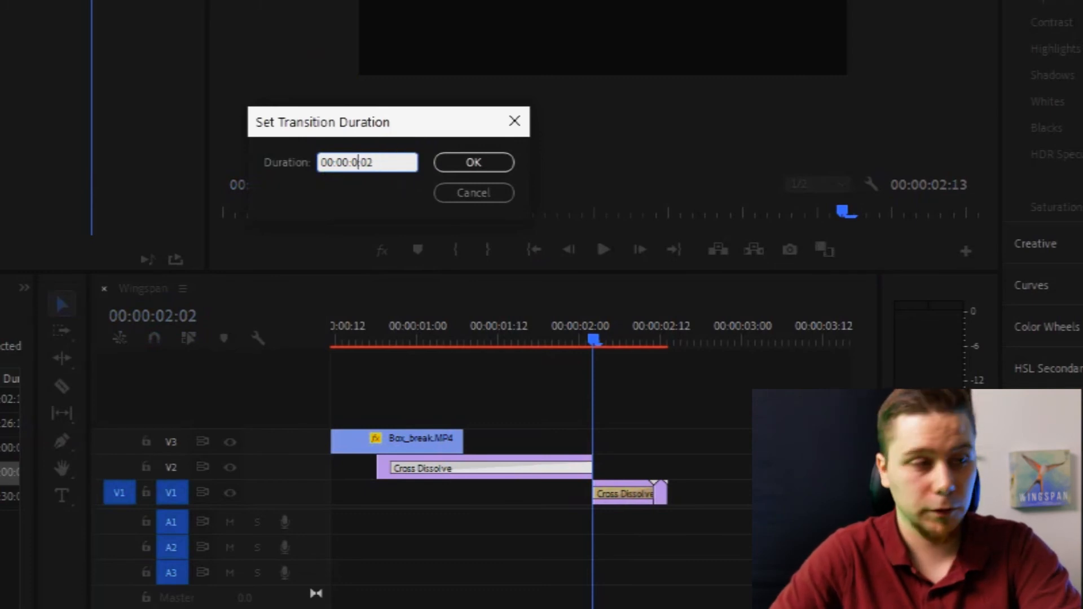
click(473, 163)
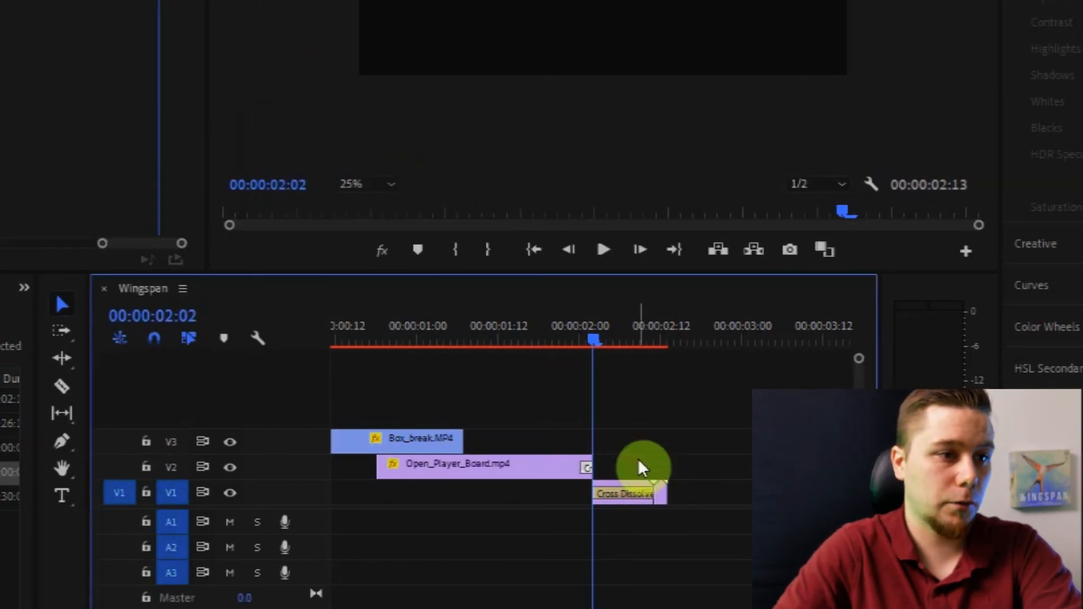
double_click(626, 494)
click(387, 162)
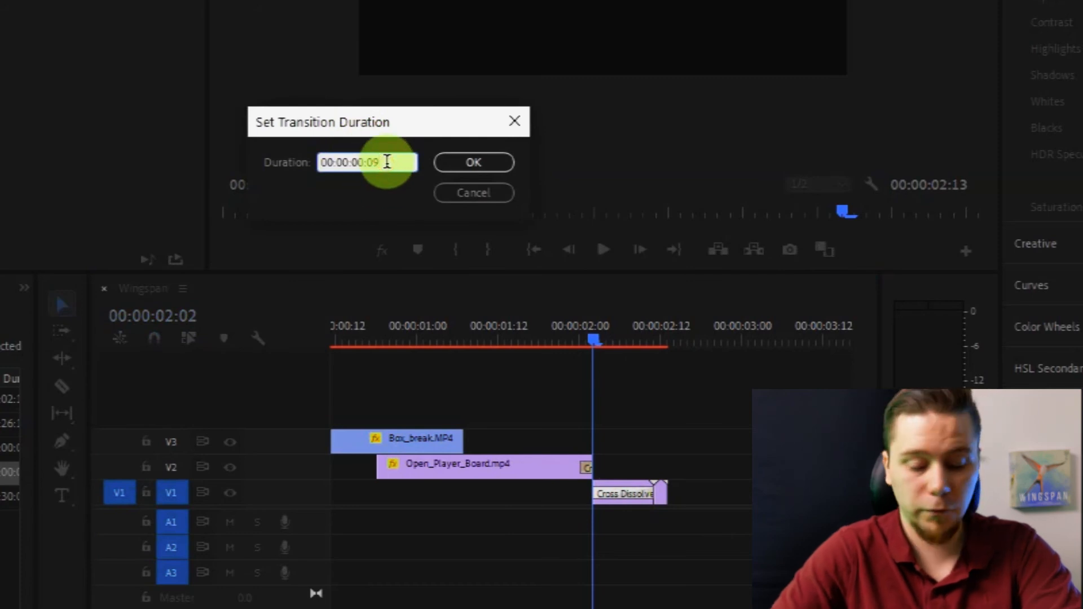
text(2)
click(490, 163)
Move the BoxSpin and Boxspin2 clips on V1 two frames earlier so they start at 00:00:02:00, overlapping Open_Player_Board.mp4
click(592, 344)
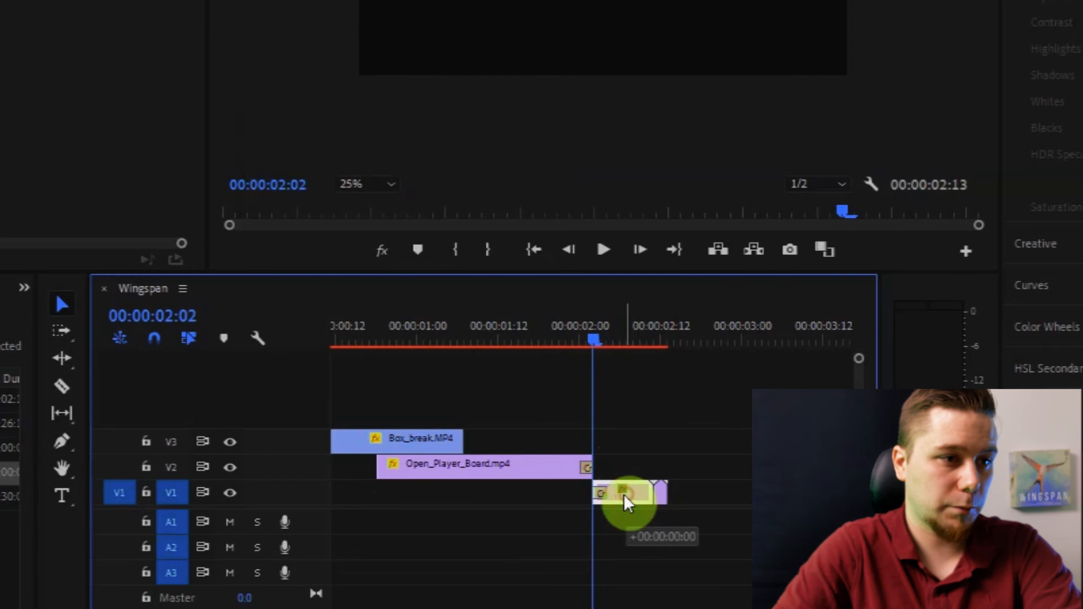
drag(592, 342, 558, 342)
drag(623, 492, 643, 499)
click(662, 497)
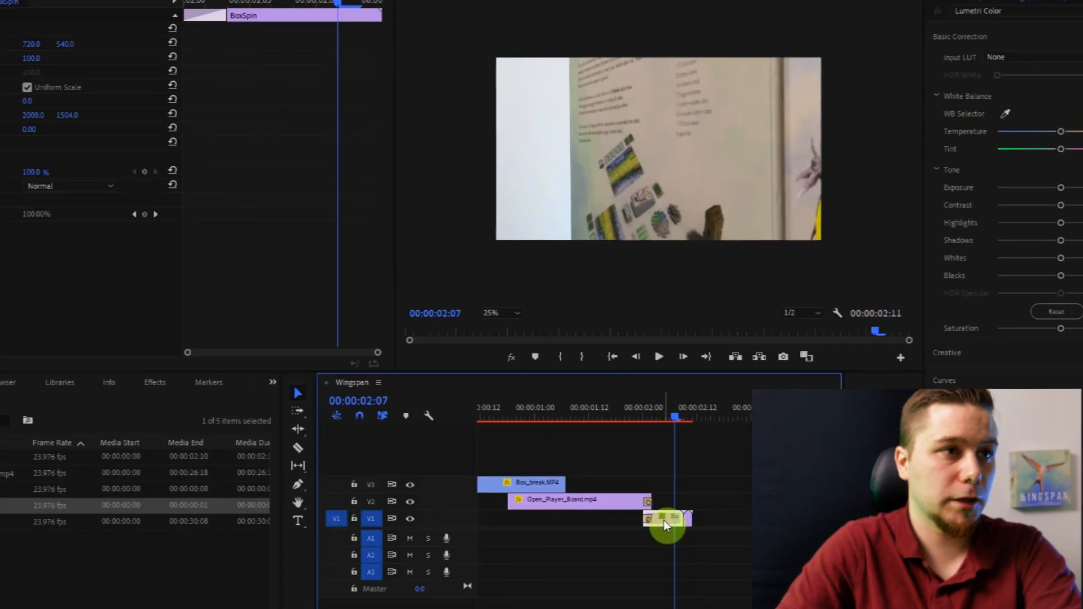
Set the Scale of both the BoxSpin and Boxspin2 clips to 50
double_click(666, 524)
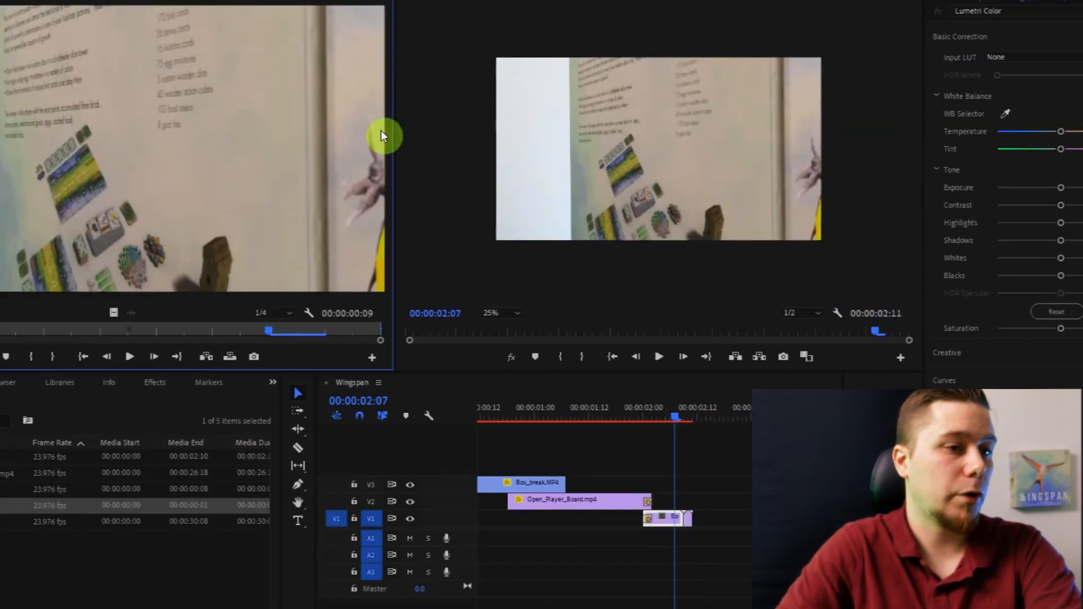
click(667, 418)
drag(667, 433, 694, 438)
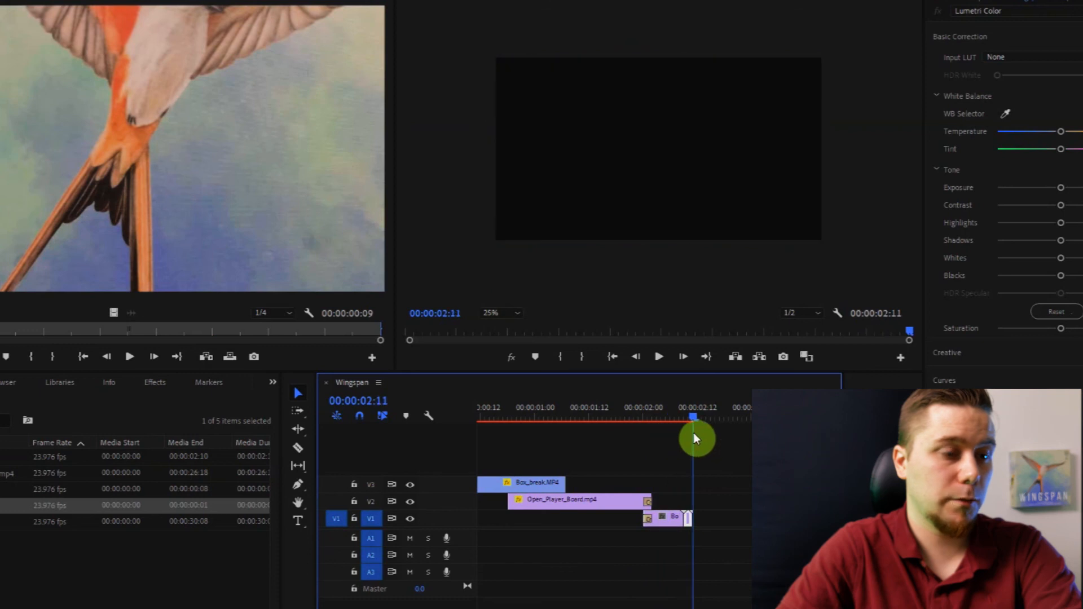
click(662, 529)
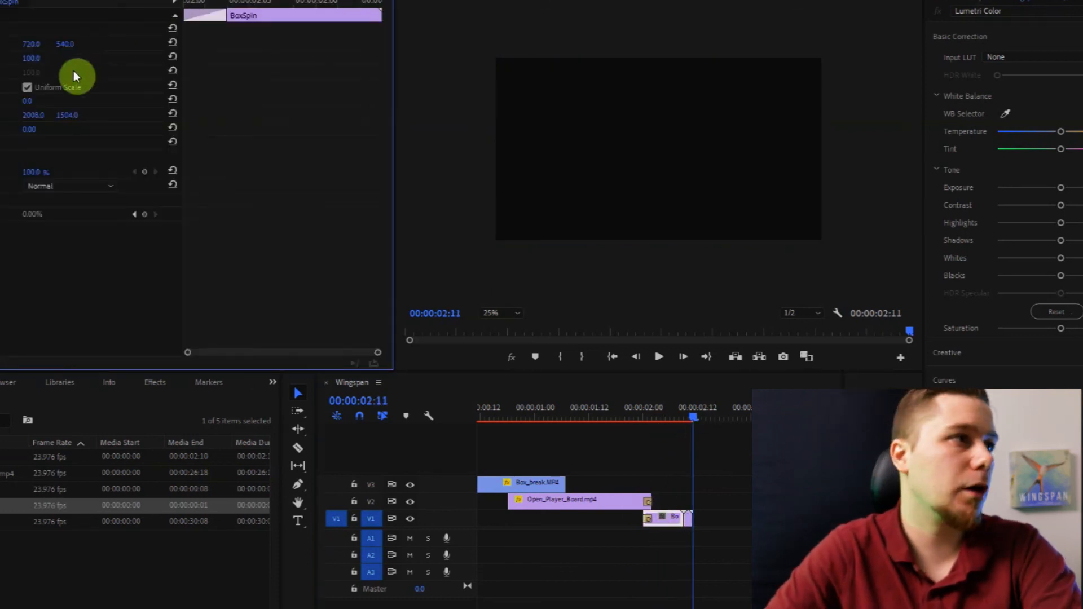
click(32, 59)
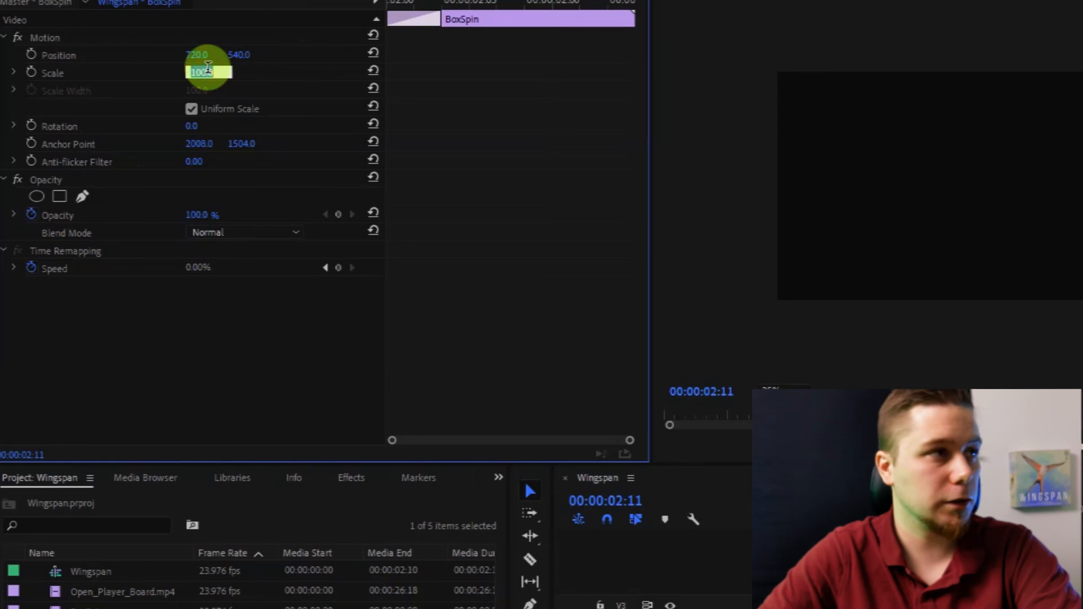
click(218, 68)
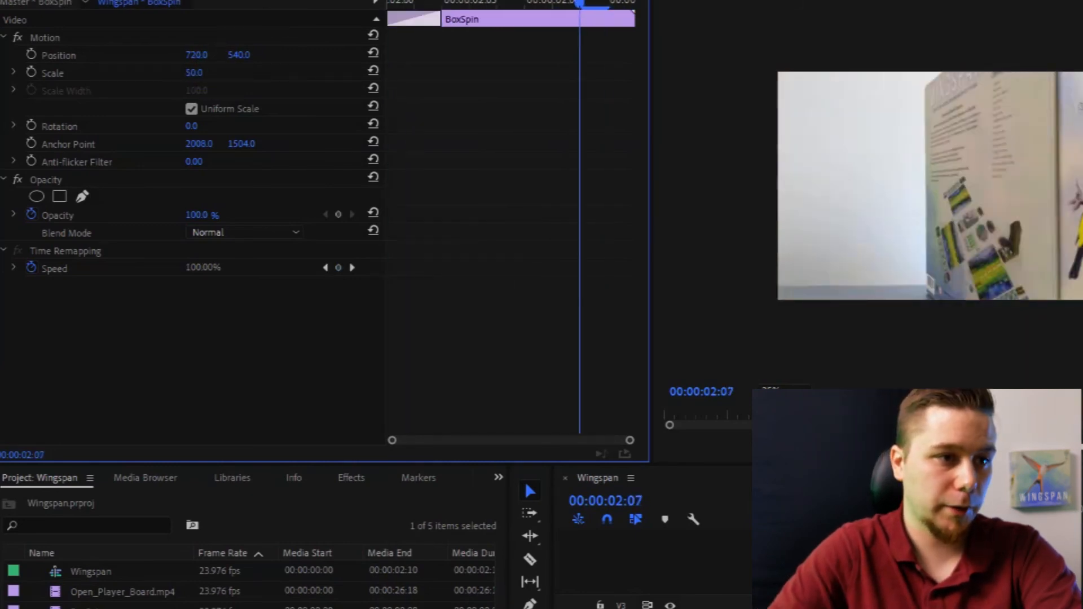
click(213, 75)
text(50)
key(Return)
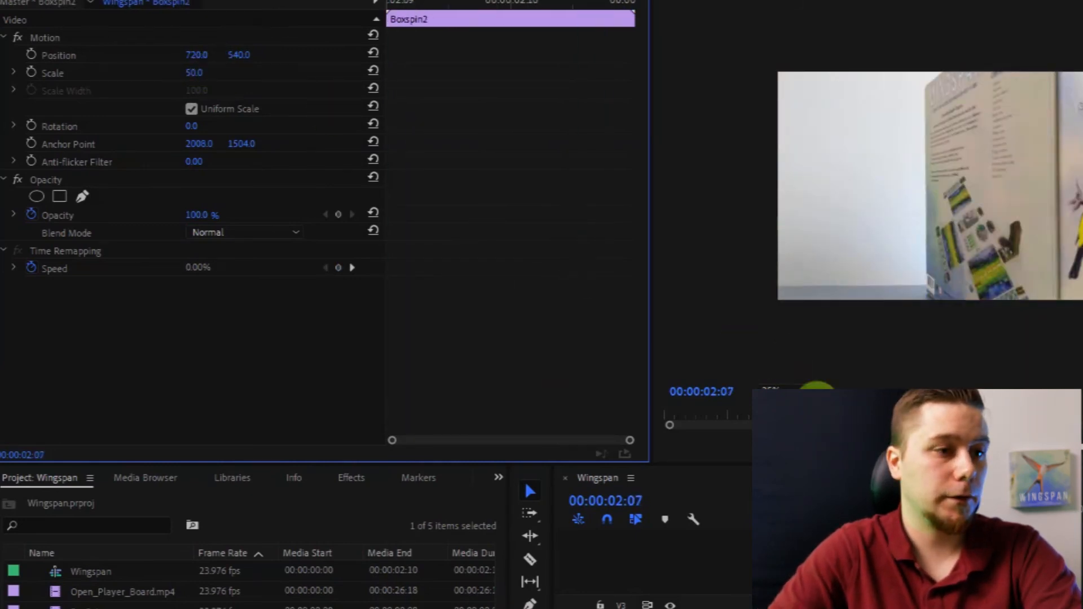
click(982, 445)
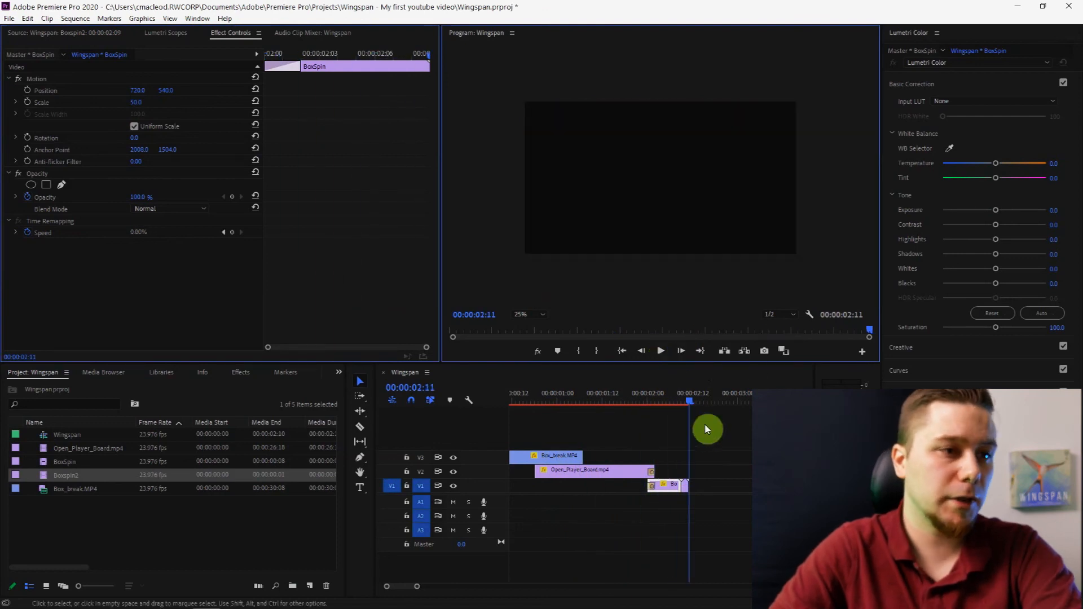
Show the Time Remapping speed line on the BoxSpin clip, enlarge the V1 track, and slow the clip to 80%
drag(689, 397, 652, 416)
right_click(666, 485)
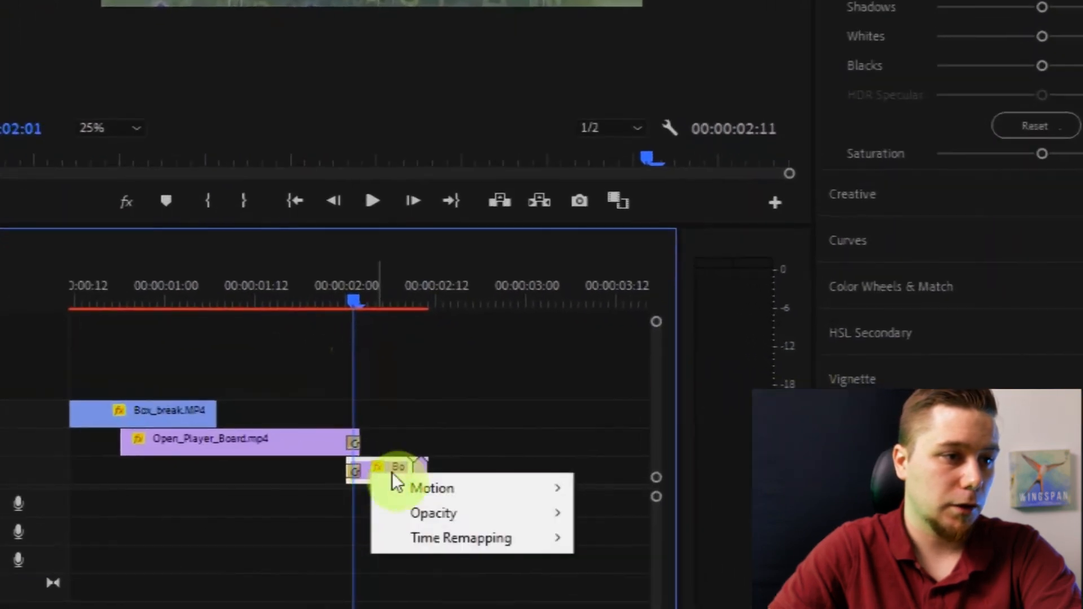
mouse_move(435, 541)
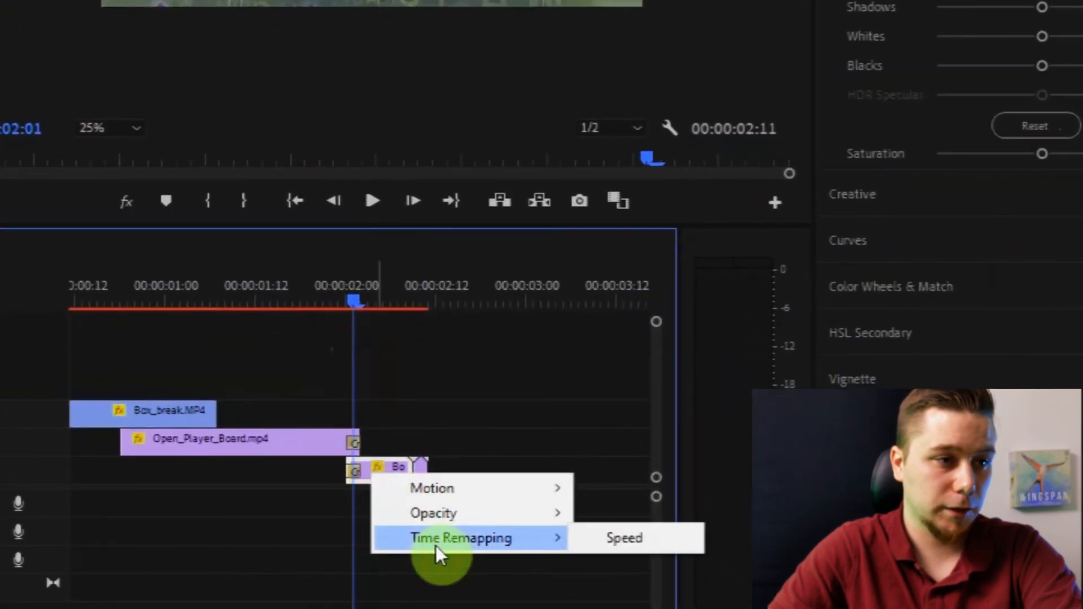
click(672, 537)
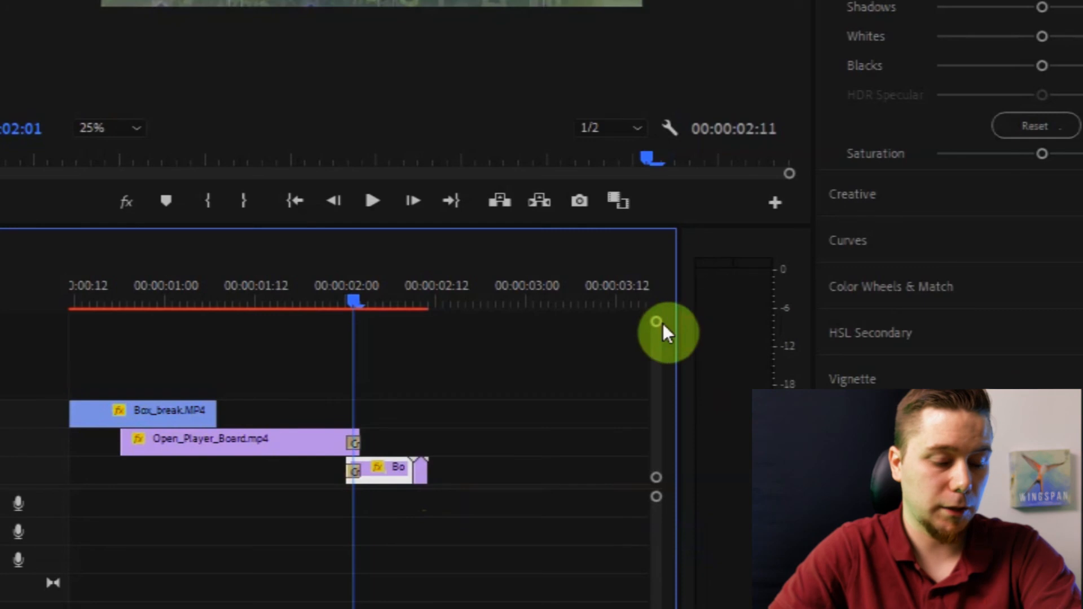
drag(657, 326, 657, 345)
drag(382, 403, 385, 426)
Show the Time Remapping speed line on the Boxspin2 clip and lower it to slow the clip down
click(419, 399)
click(217, 411)
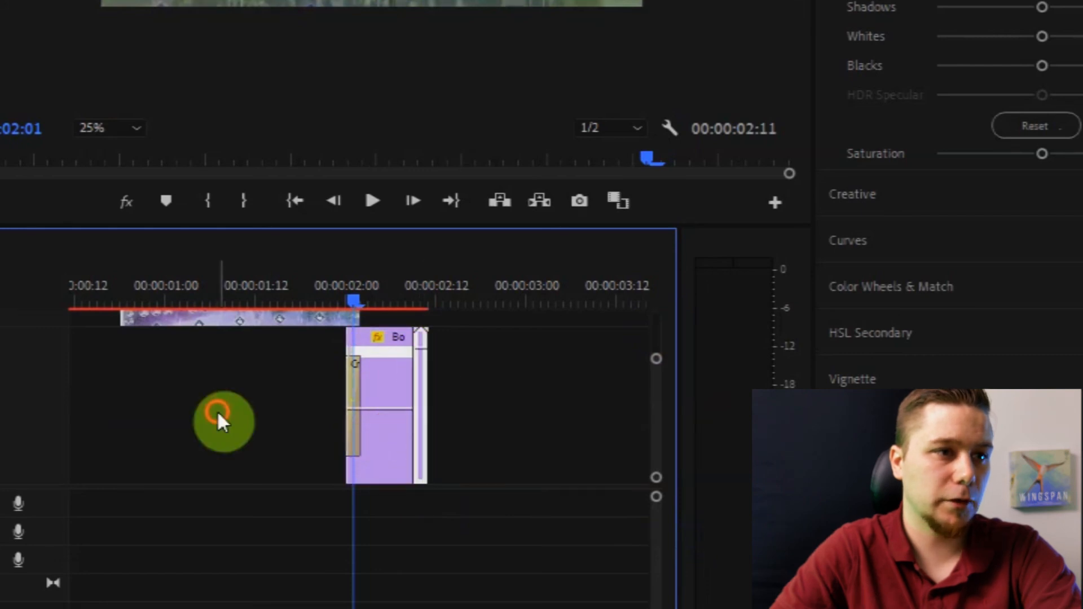
click(423, 368)
key(=)
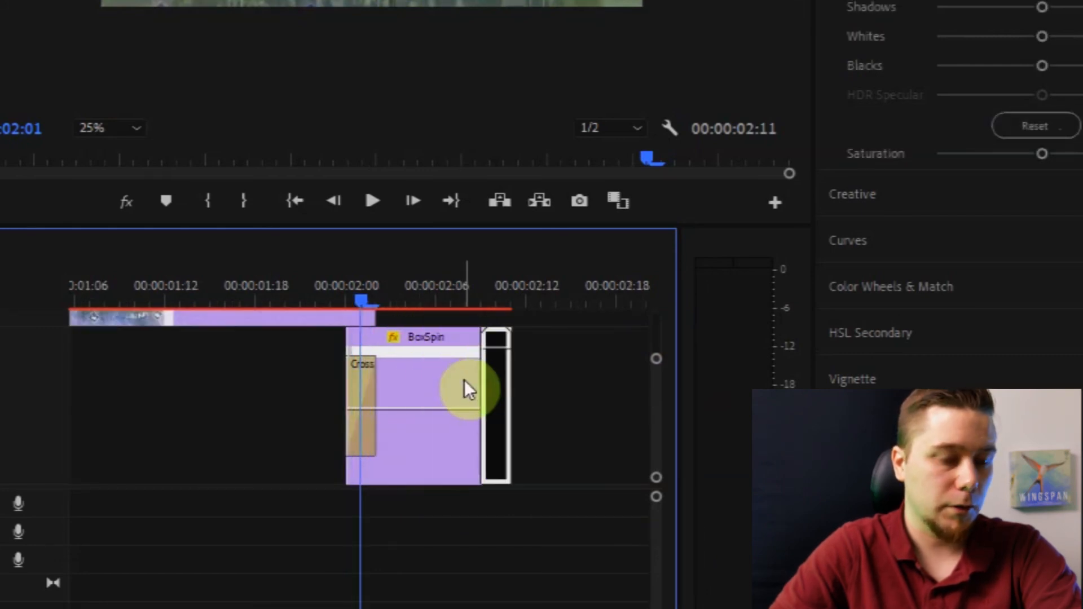
key(=)
right_click(621, 337)
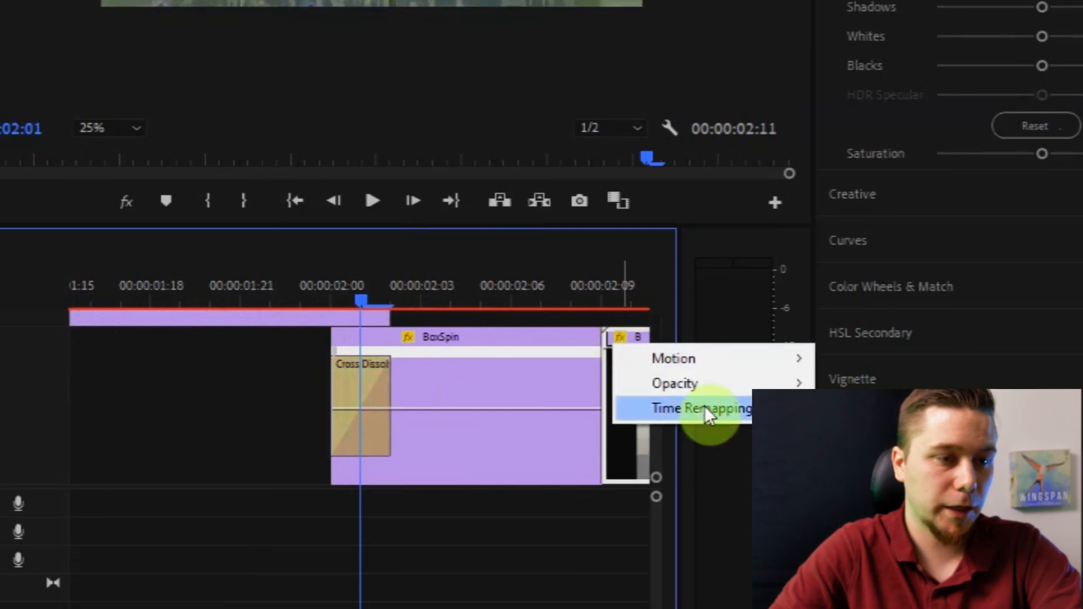
click(759, 412)
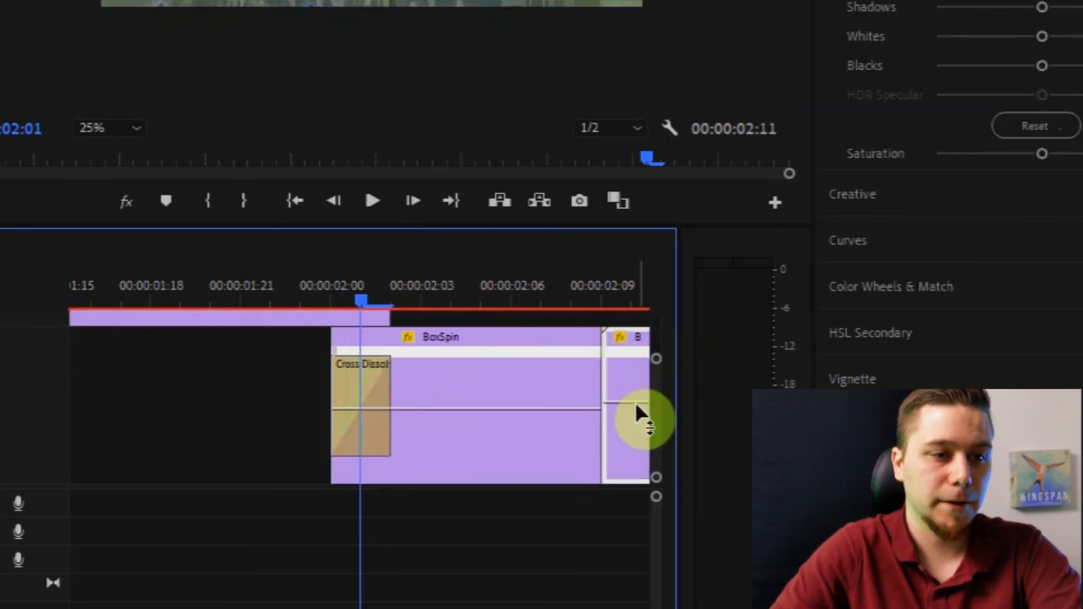
drag(636, 406, 636, 427)
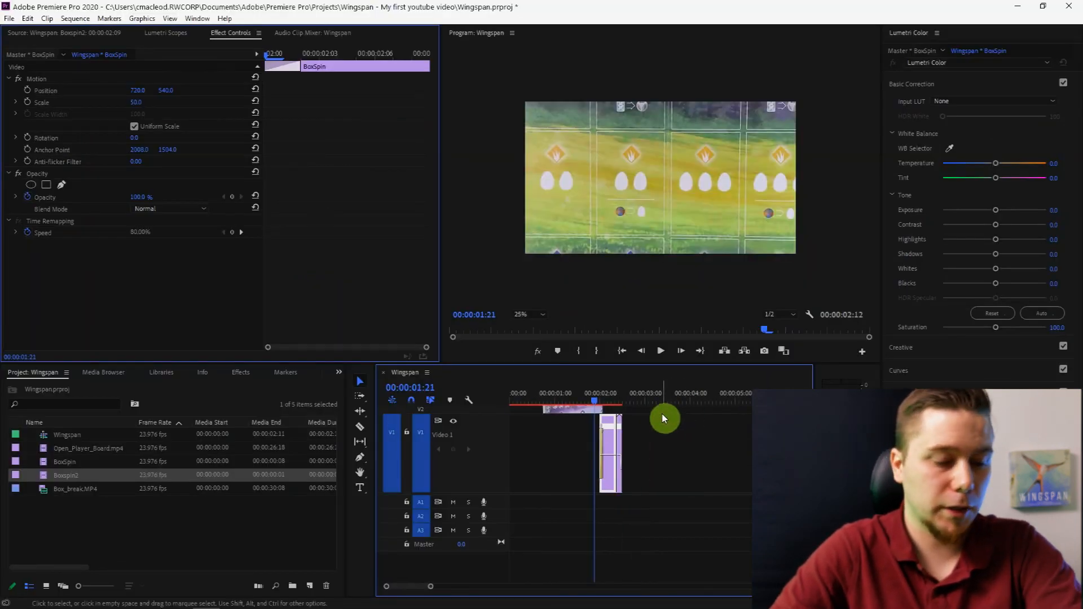
Play the whole Wingspan sequence in the Program monitor to review the edit
key(minus)
key(minus)
click(663, 356)
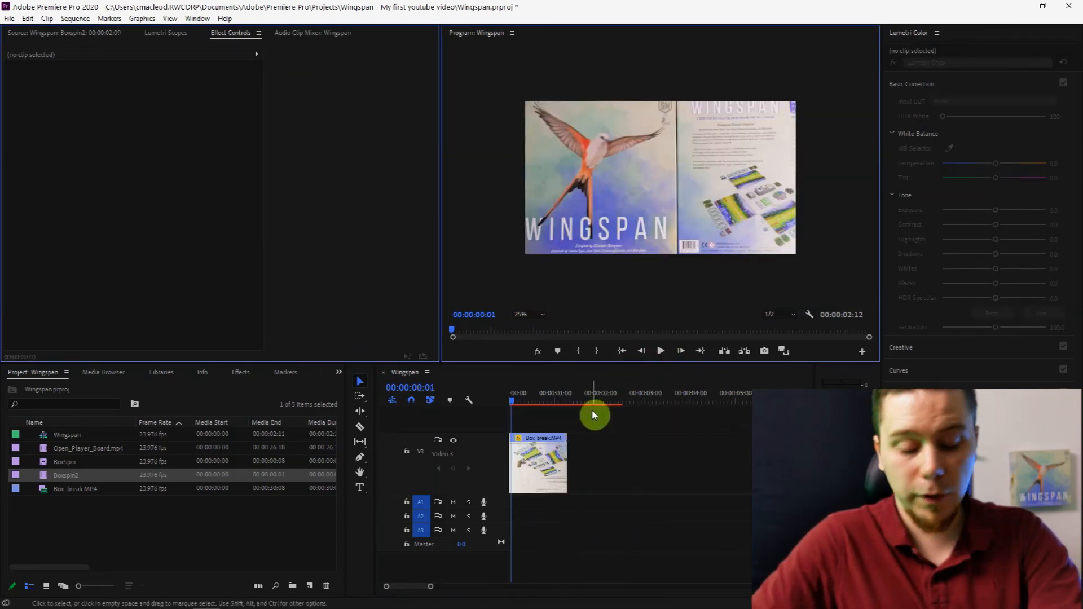
key(space)
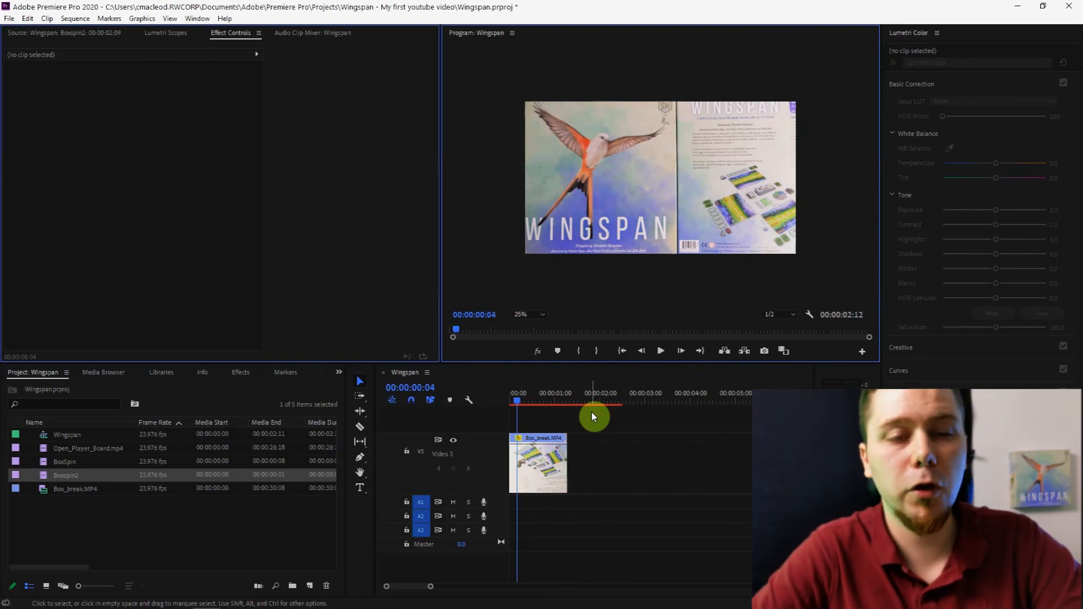
Open the sequence's media export settings, choose an H.264 preset with a 16 Mbps target bitrate and match its video settings to the source
click(9, 19)
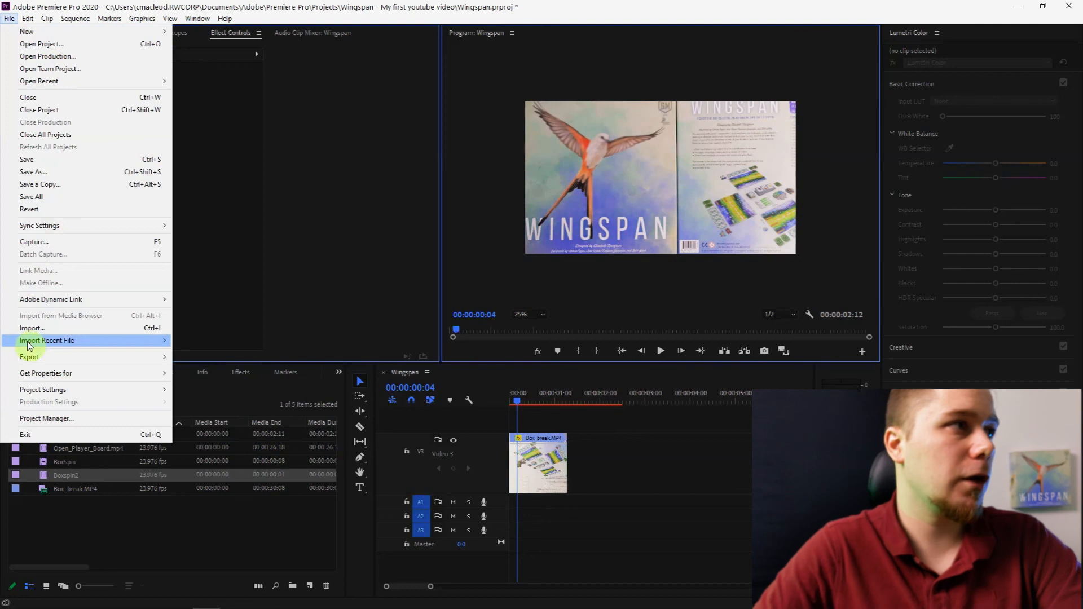
mouse_move(31, 360)
click(209, 359)
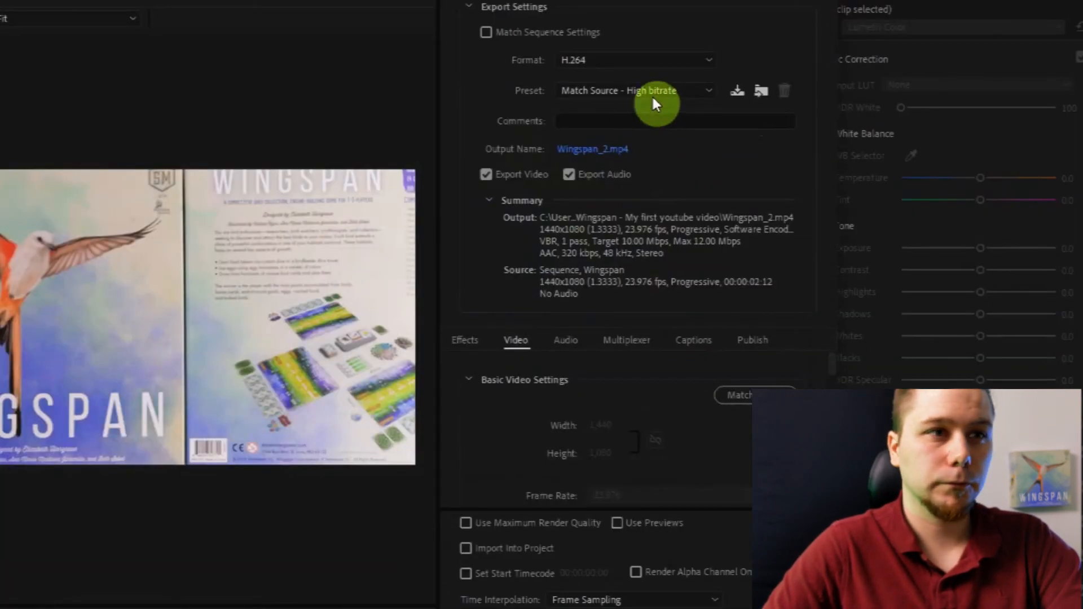
click(652, 91)
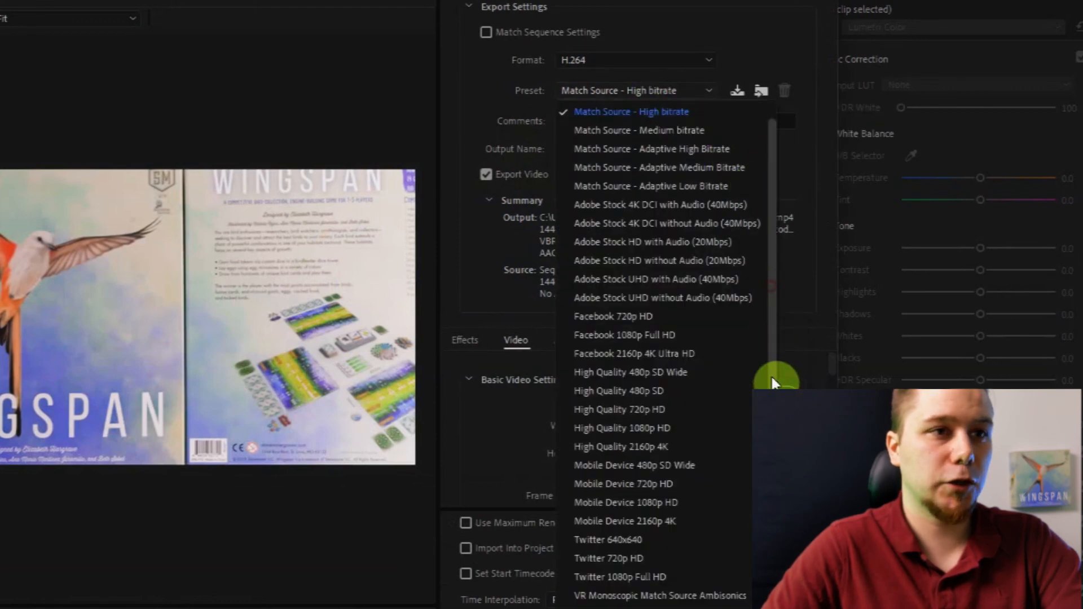
click(620, 607)
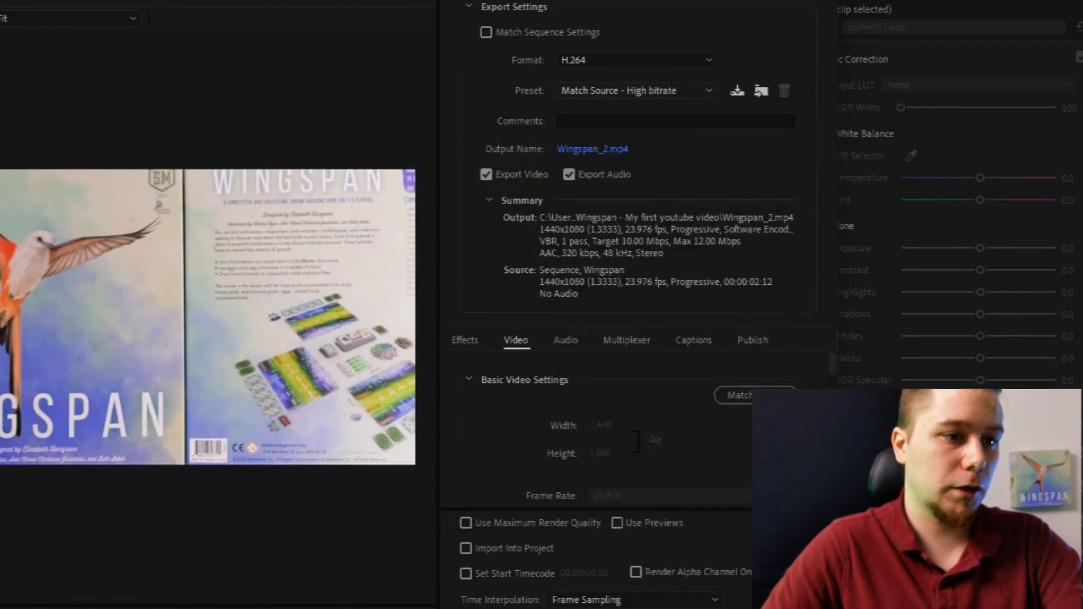
click(785, 392)
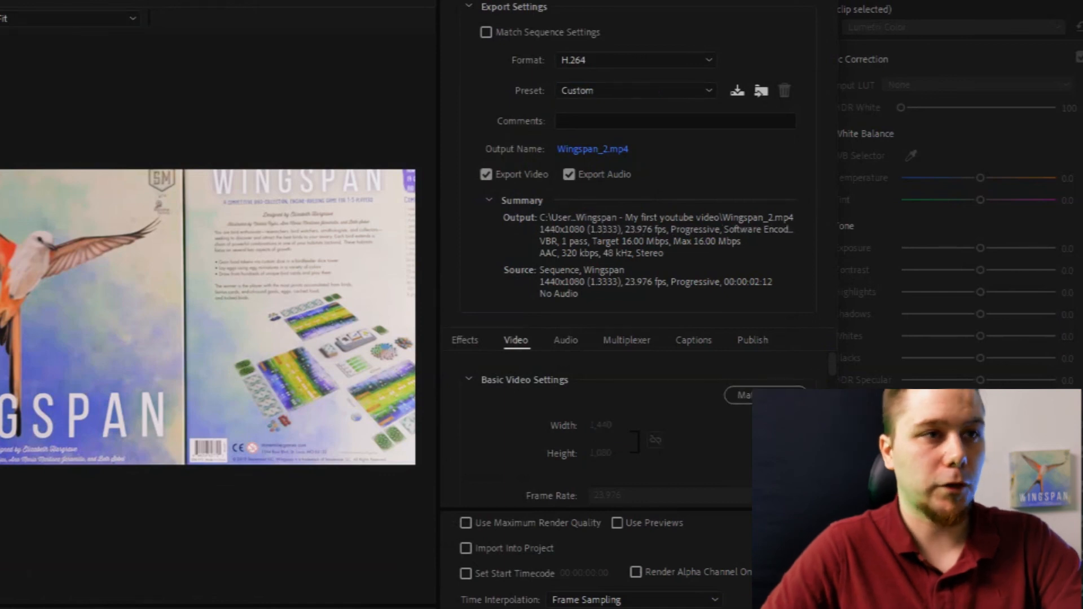
Raise the maximum bitrate of the export to 50 Mbps
scroll(827, 358, down, 10)
scroll(830, 400, down, 3)
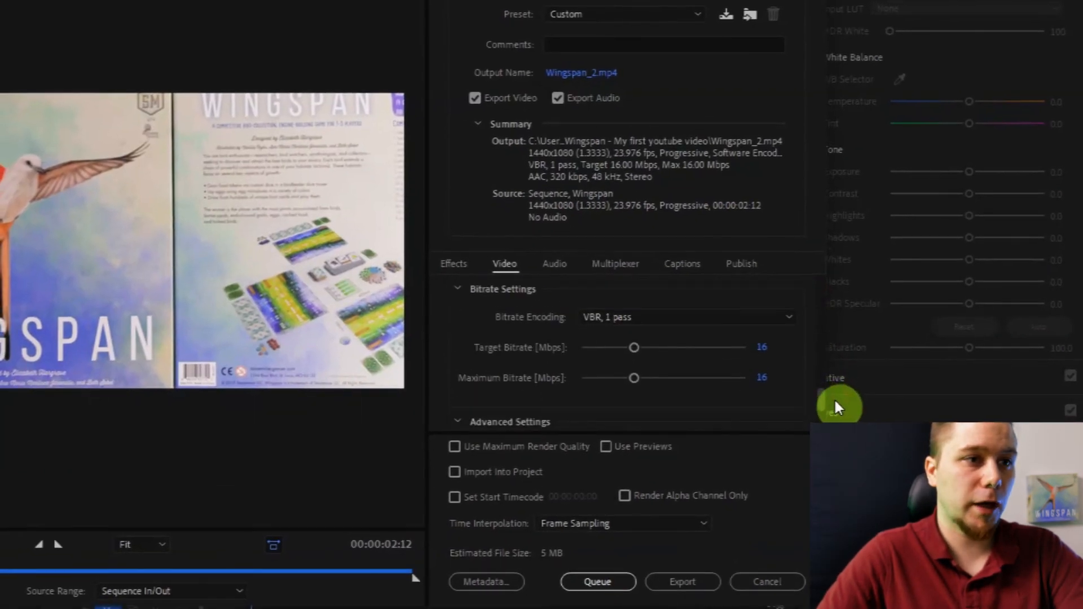
drag(635, 373, 774, 375)
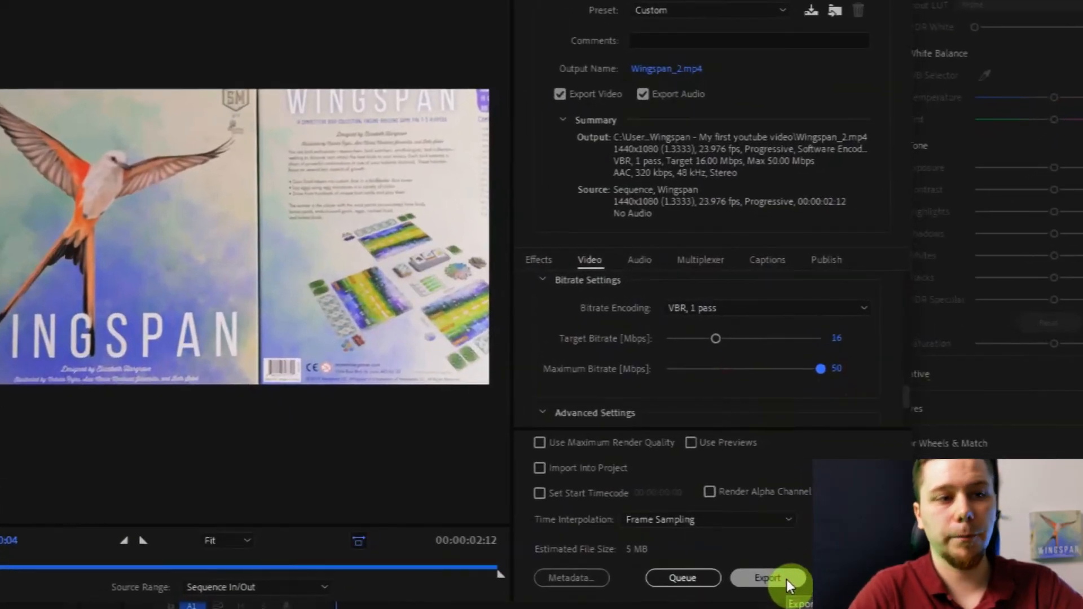